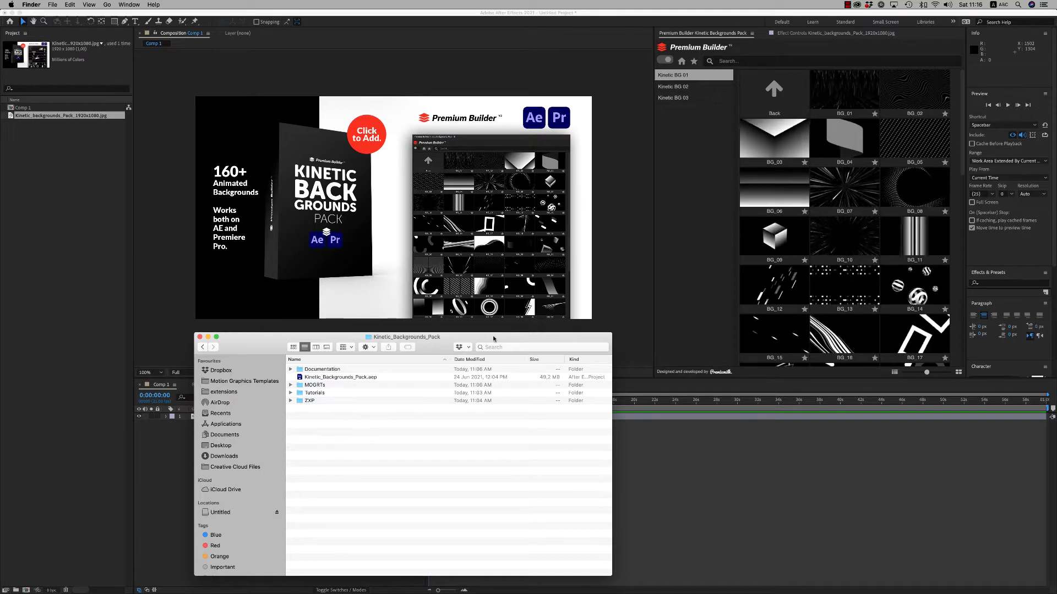
Position the Kinetic_Backgrounds_Pack Finder window and expand Documentation to list its three files
drag(494, 339, 495, 337)
drag(269, 350, 272, 348)
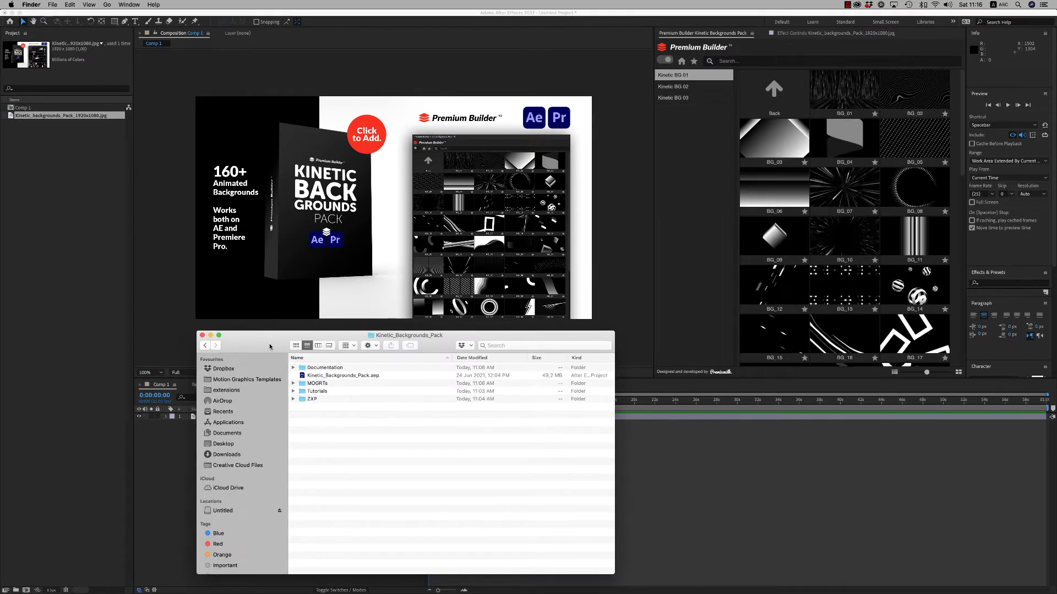
click(320, 370)
click(292, 368)
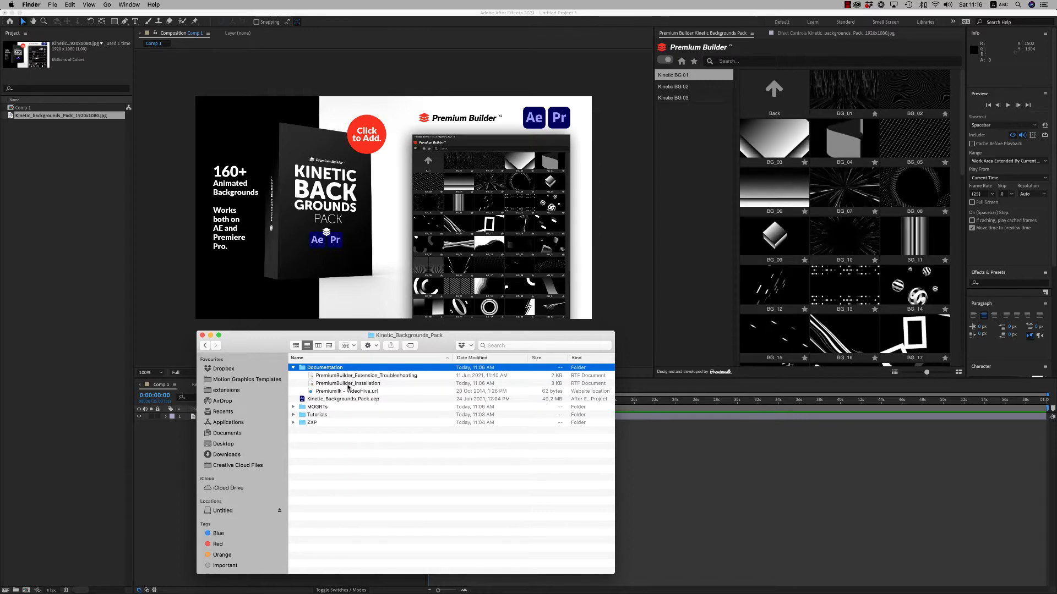
Open PremiumBuilder_Installation in TextEdit beside Finder and select the aescripts installer link
double_click(348, 384)
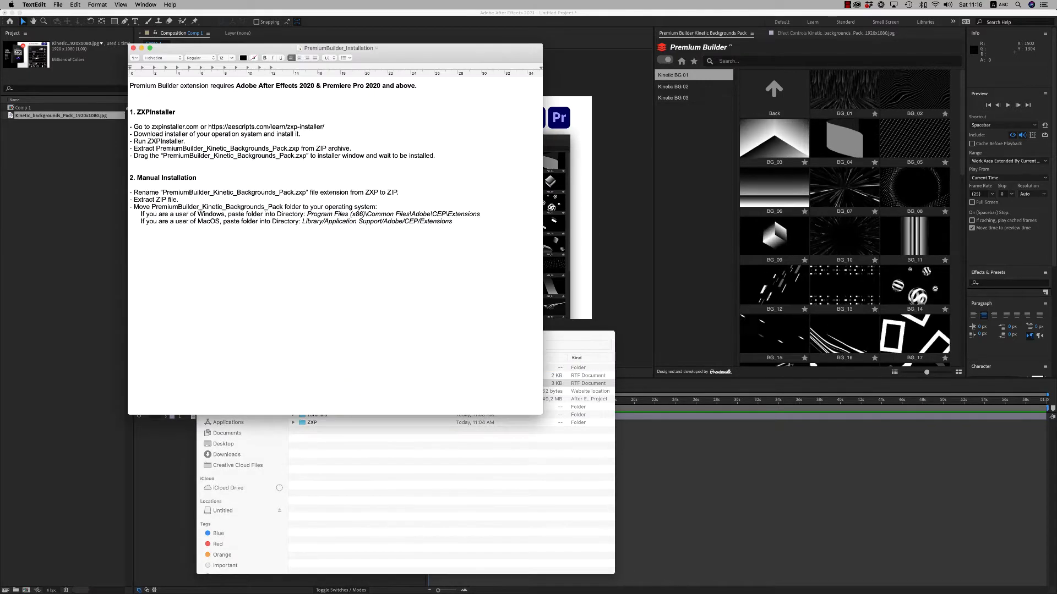
drag(417, 51, 321, 111)
drag(417, 338, 669, 290)
click(81, 199)
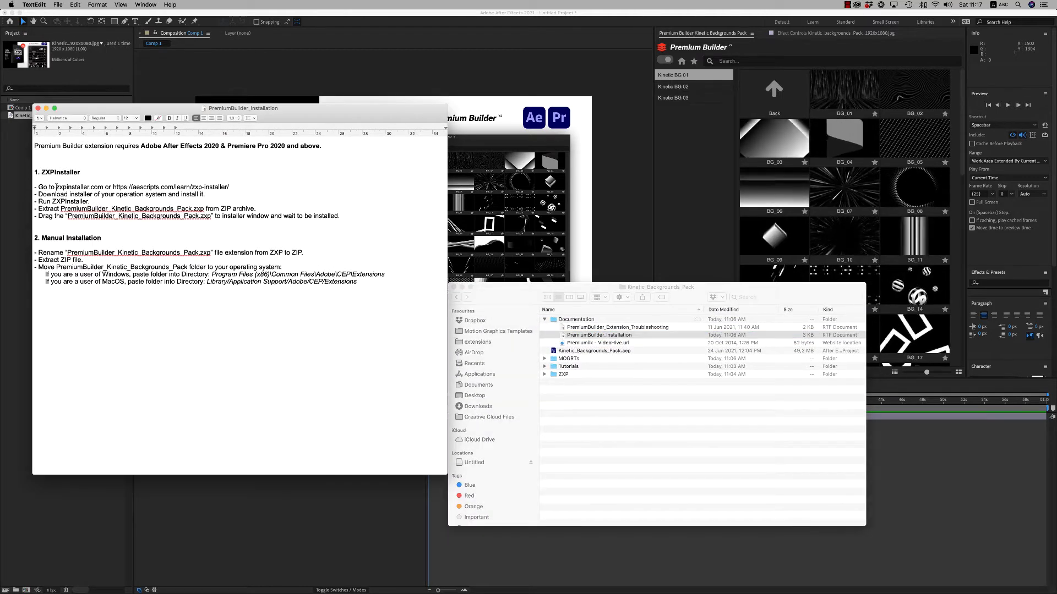
drag(134, 187, 168, 188)
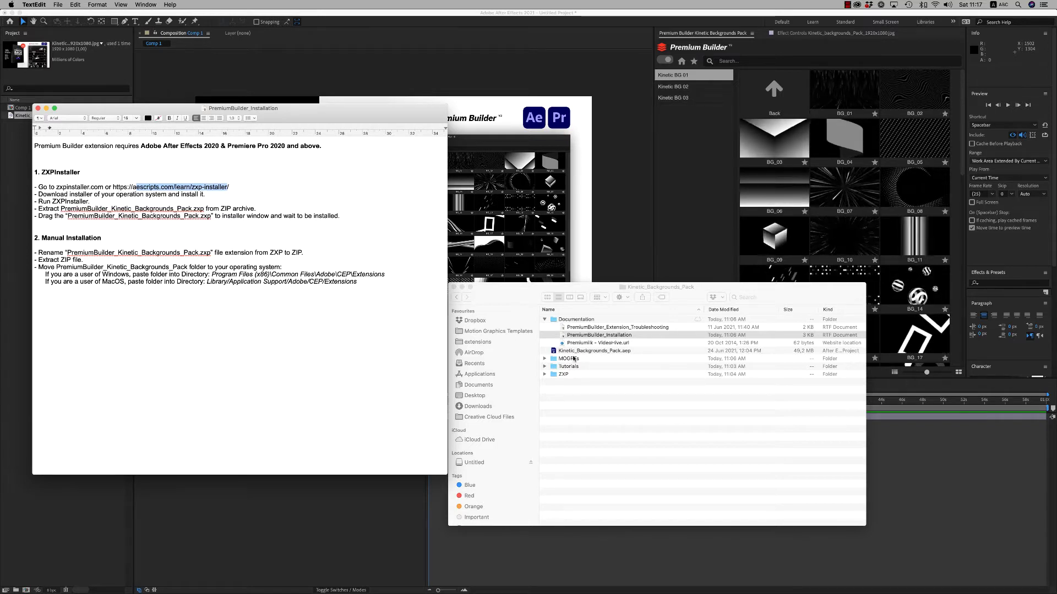
Collapse Documentation, expand ZXP and select PremiumBuilder_Kinetic_Backgrounds_Pack.zxp
click(545, 374)
click(544, 319)
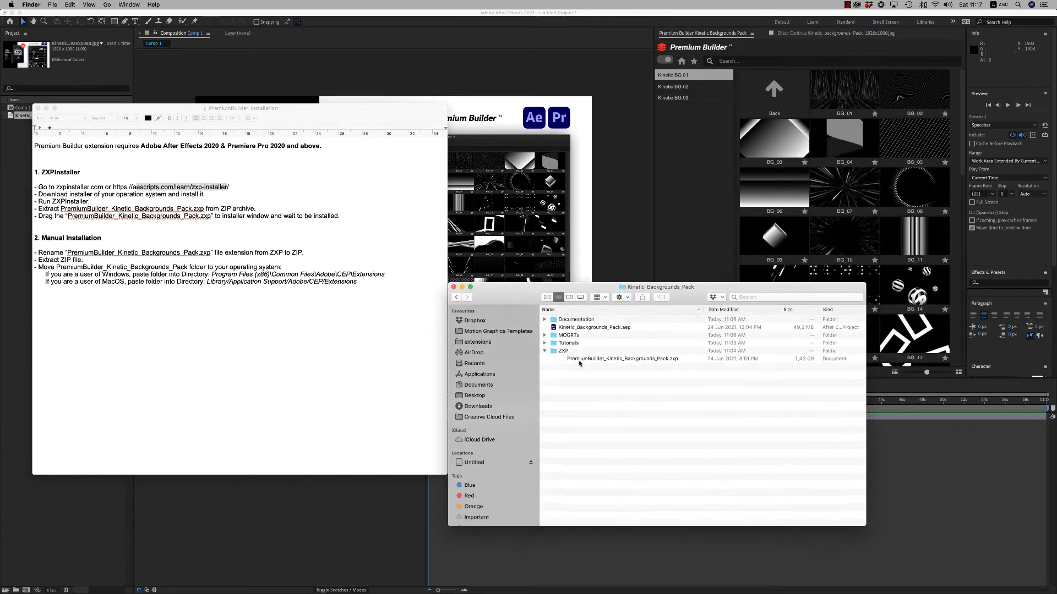
click(622, 359)
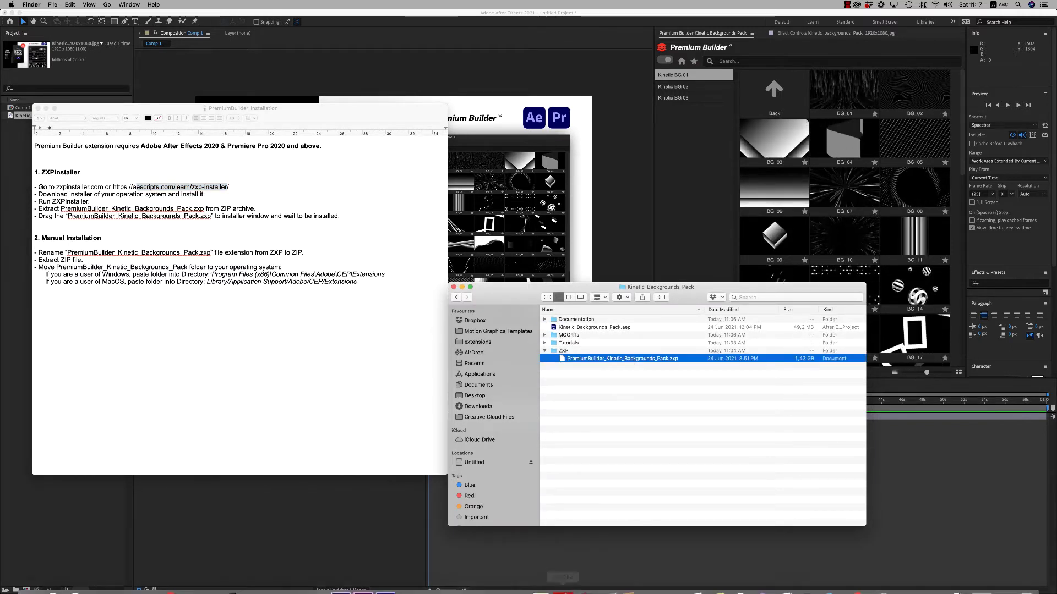
click(584, 581)
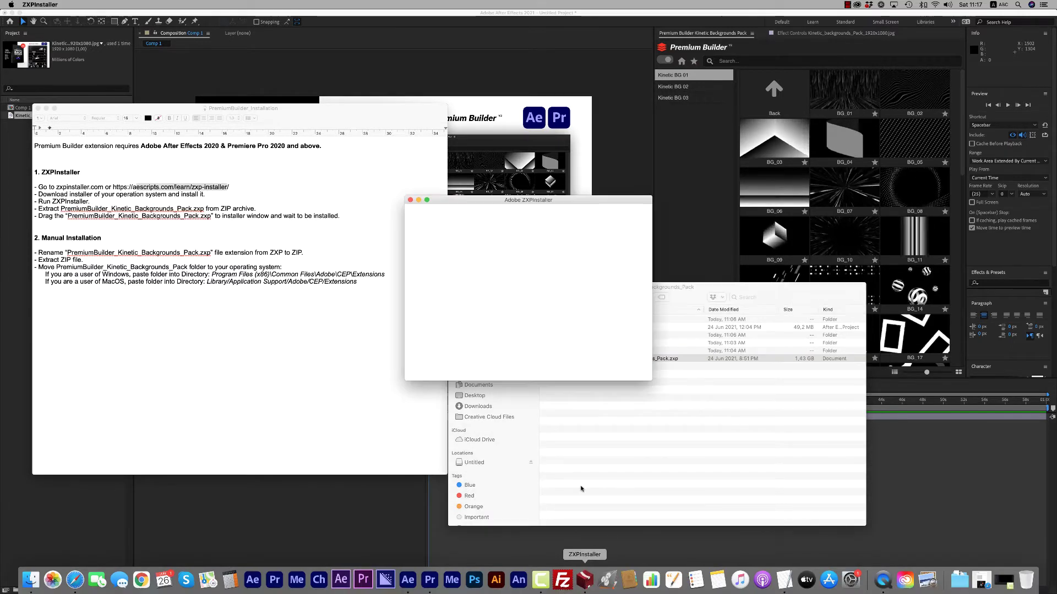
drag(528, 200, 361, 200)
drag(575, 360, 680, 384)
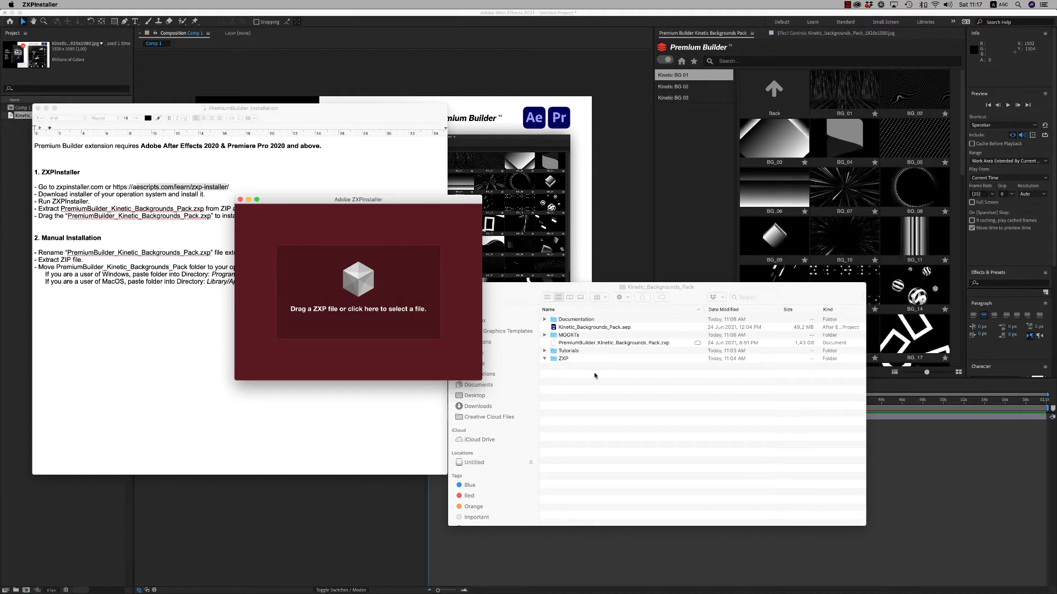
drag(594, 342, 567, 358)
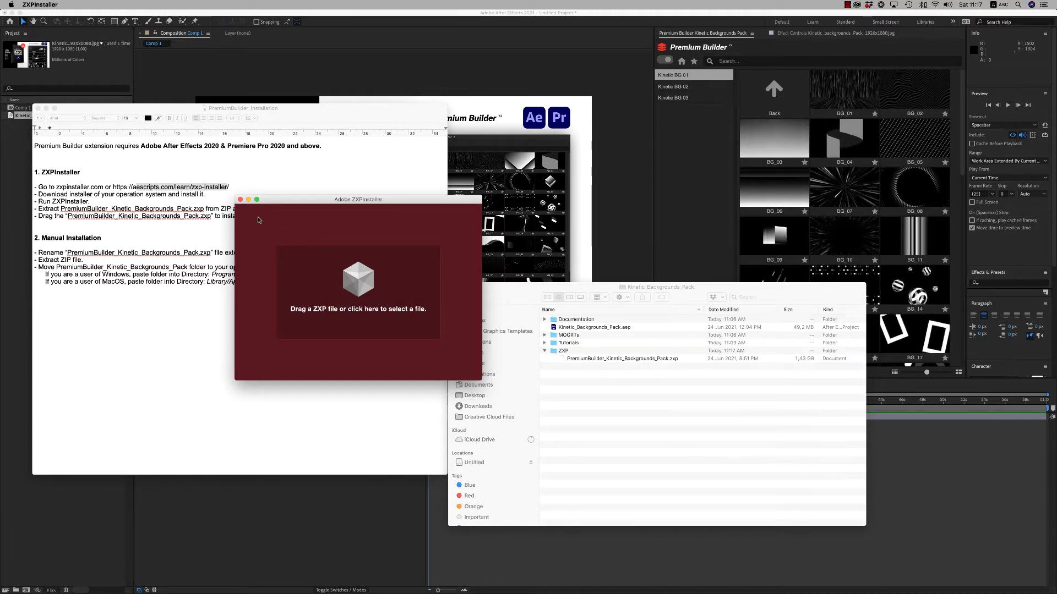
click(239, 199)
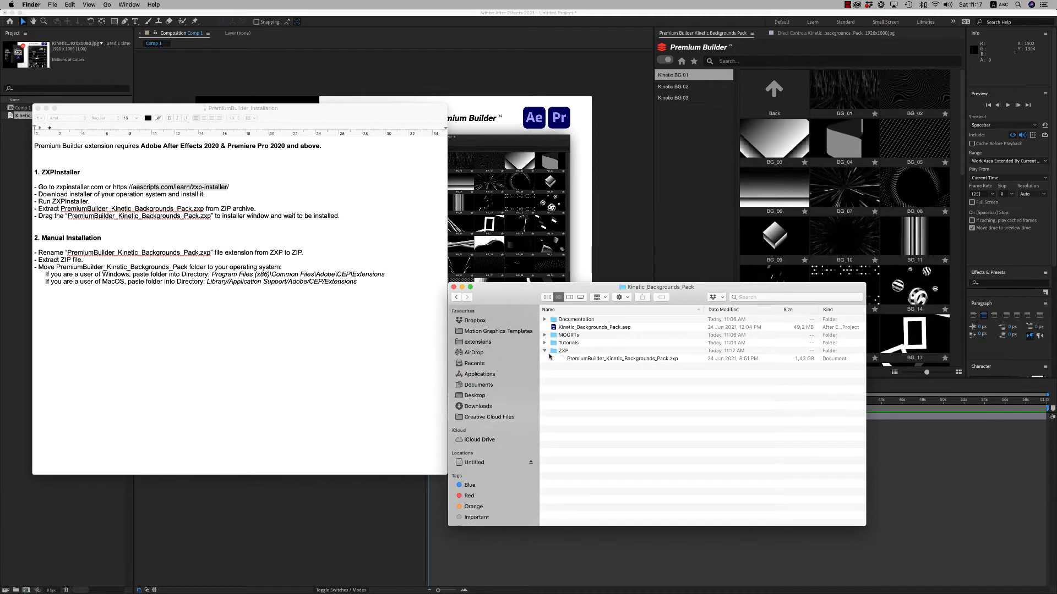
Collapse ZXP, bring After Effects forward and close the Premium Builder Kinetic Backgrounds Pack panel via Window > Extensions
click(546, 352)
click(291, 72)
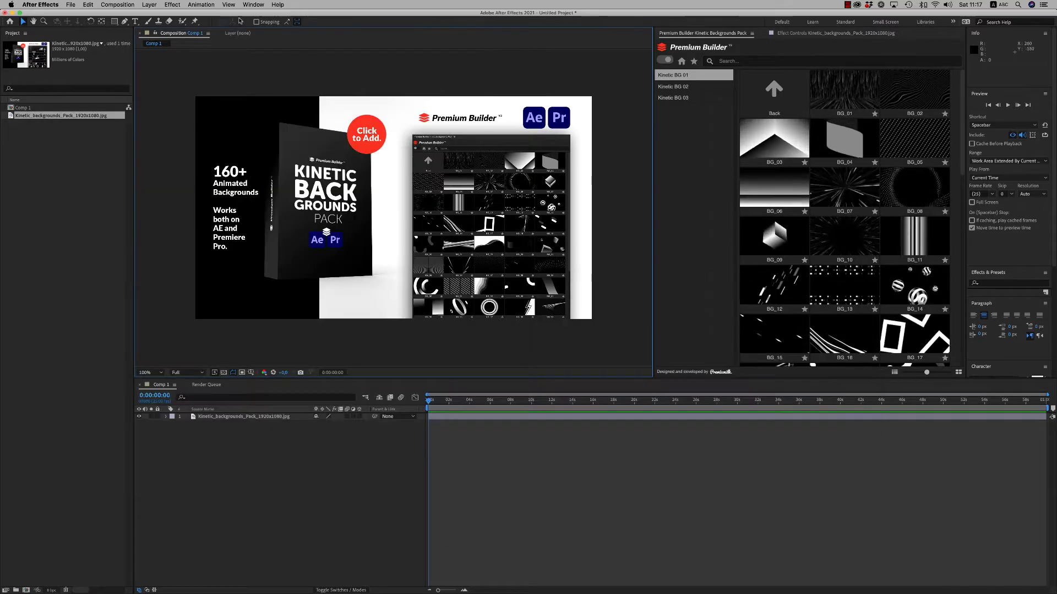
click(253, 4)
mouse_move(269, 48)
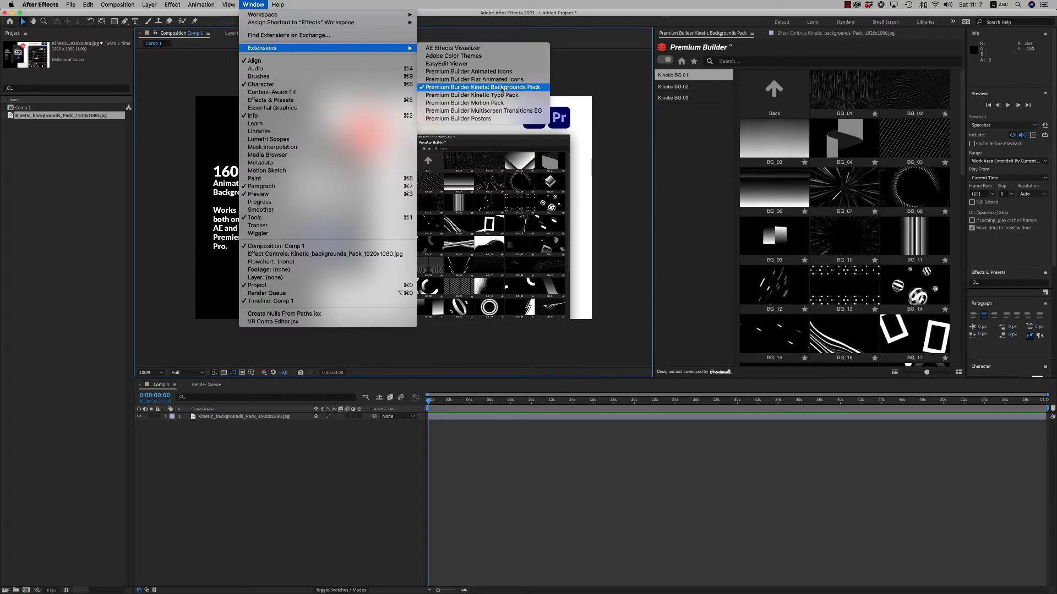
click(502, 87)
Reopen the Premium Builder Kinetic Backgrounds Pack panel from Window > Extensions and browse Kinetic BG 01 from the sidebar
click(252, 4)
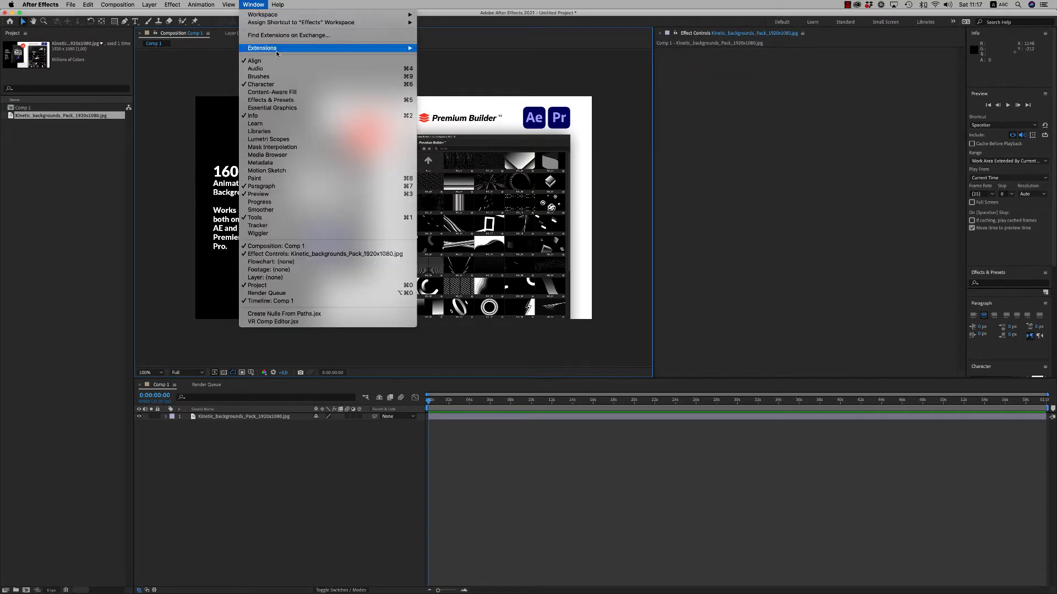
mouse_move(269, 48)
click(490, 87)
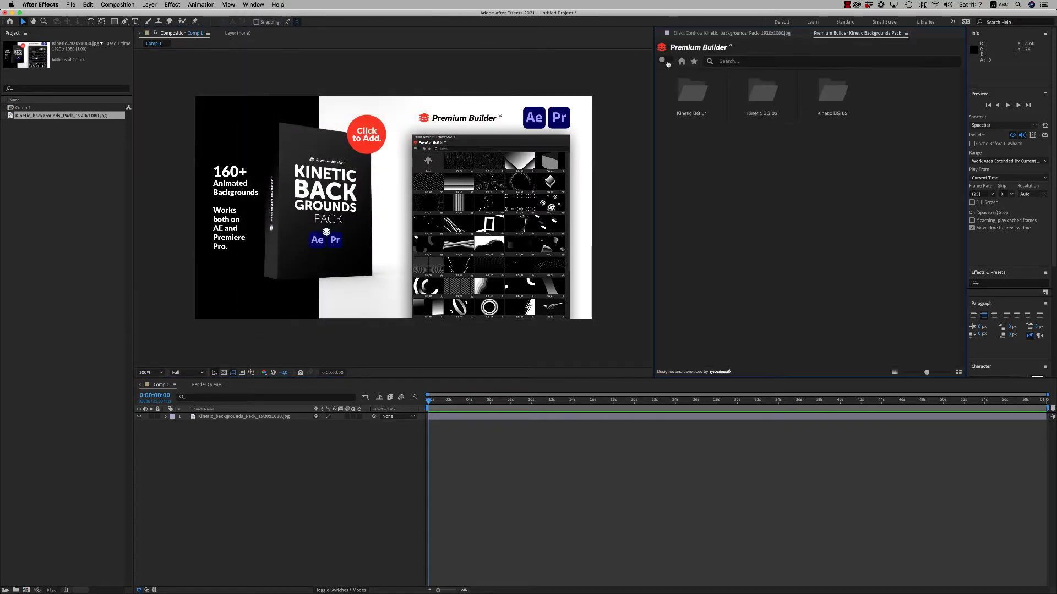
click(664, 60)
click(673, 76)
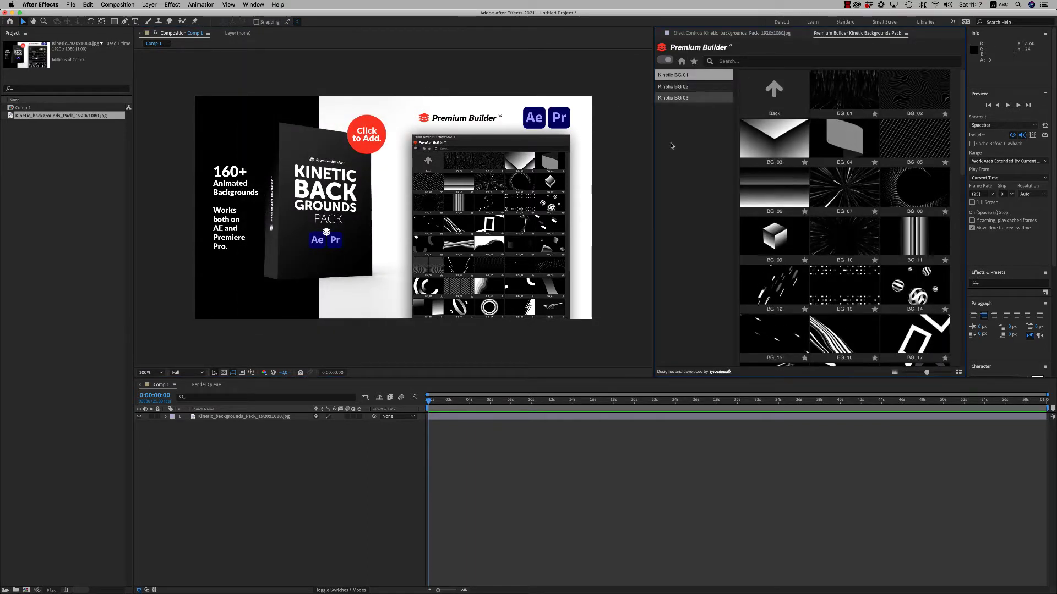
In Premiere Pro, check the Premium Builder tab and Extensions list, then show the Essential Graphics BG templates
click(427, 583)
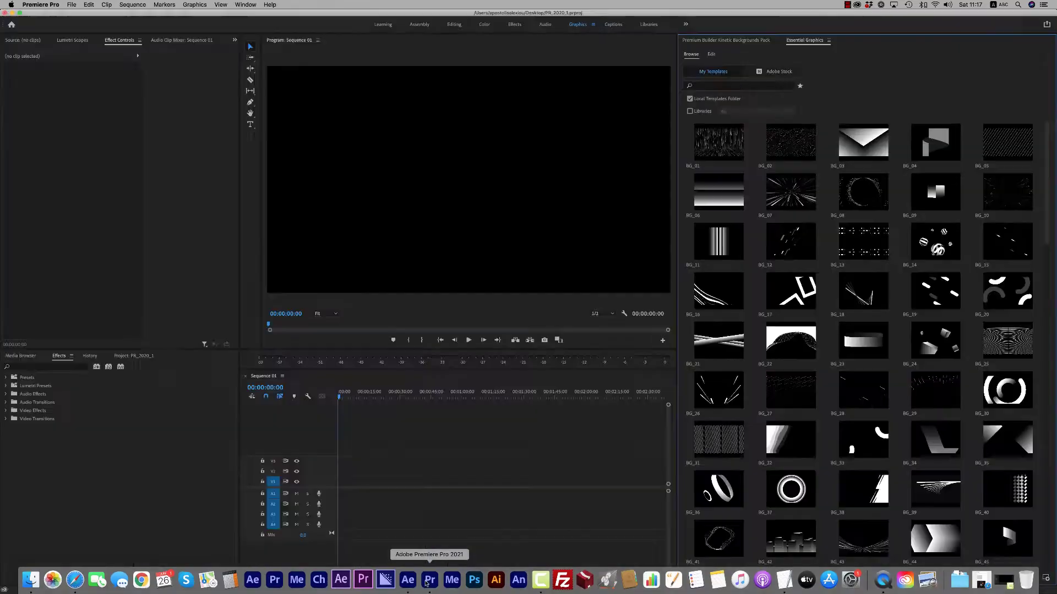
click(716, 43)
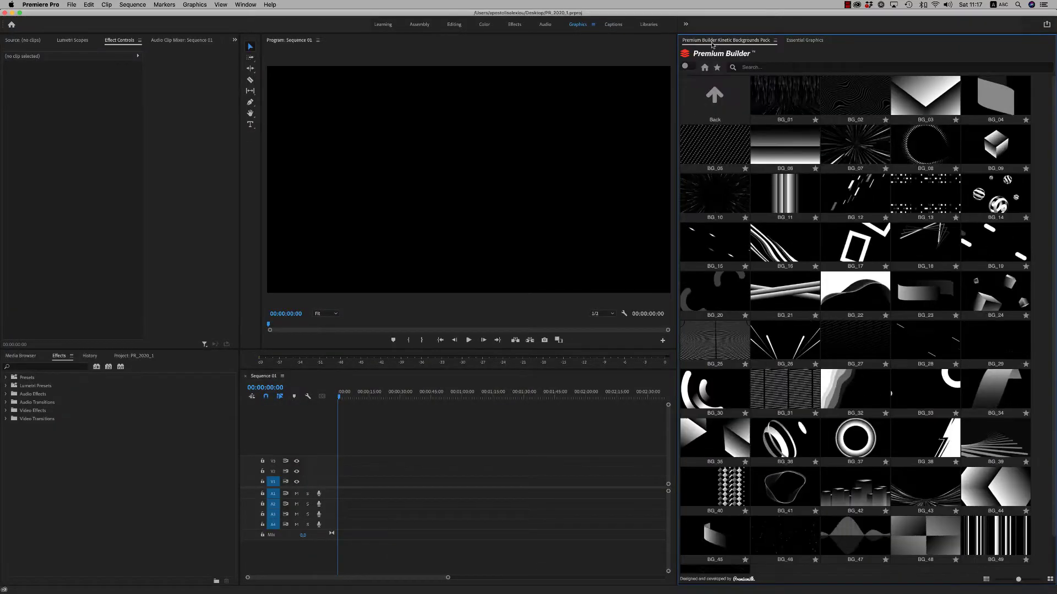
click(246, 4)
mouse_move(255, 36)
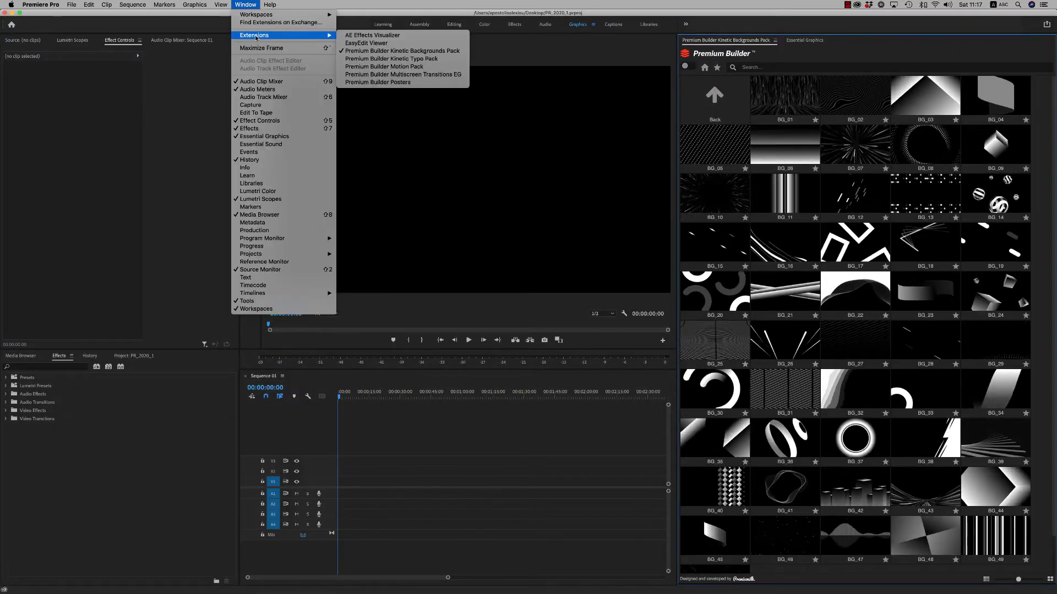
click(421, 52)
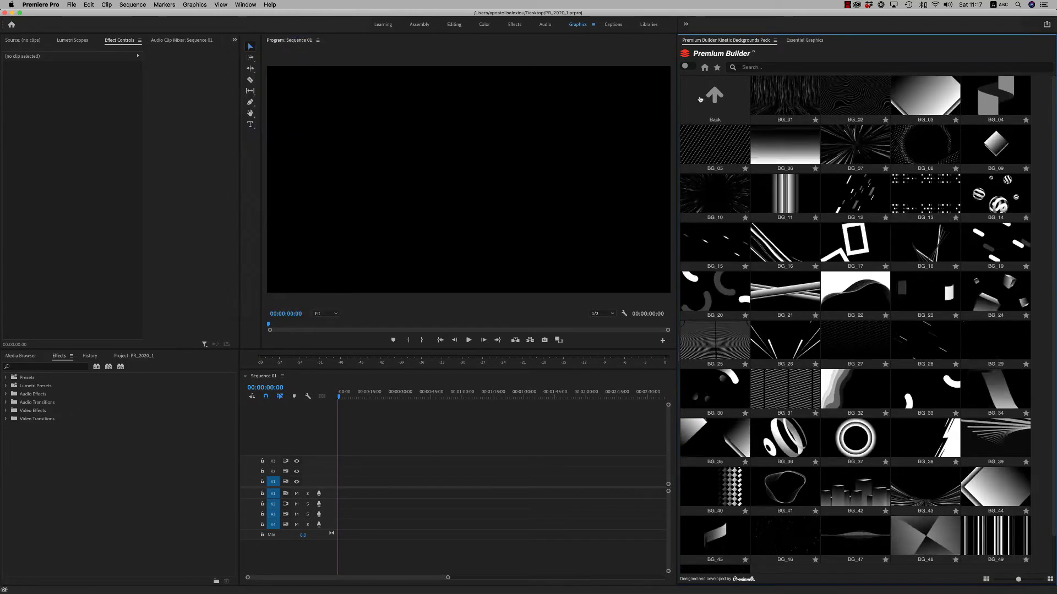
click(804, 40)
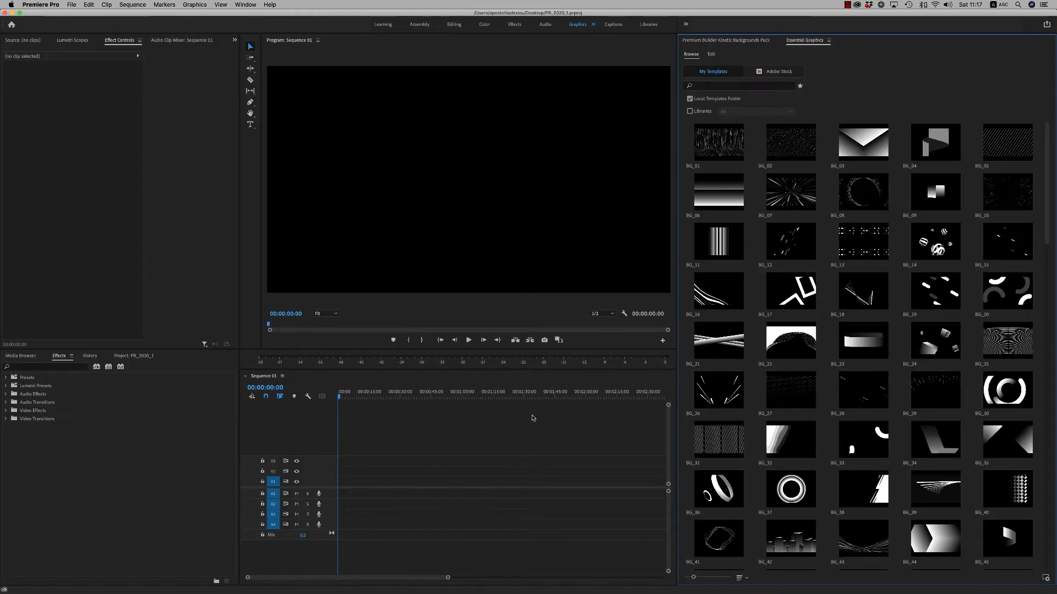
click(30, 587)
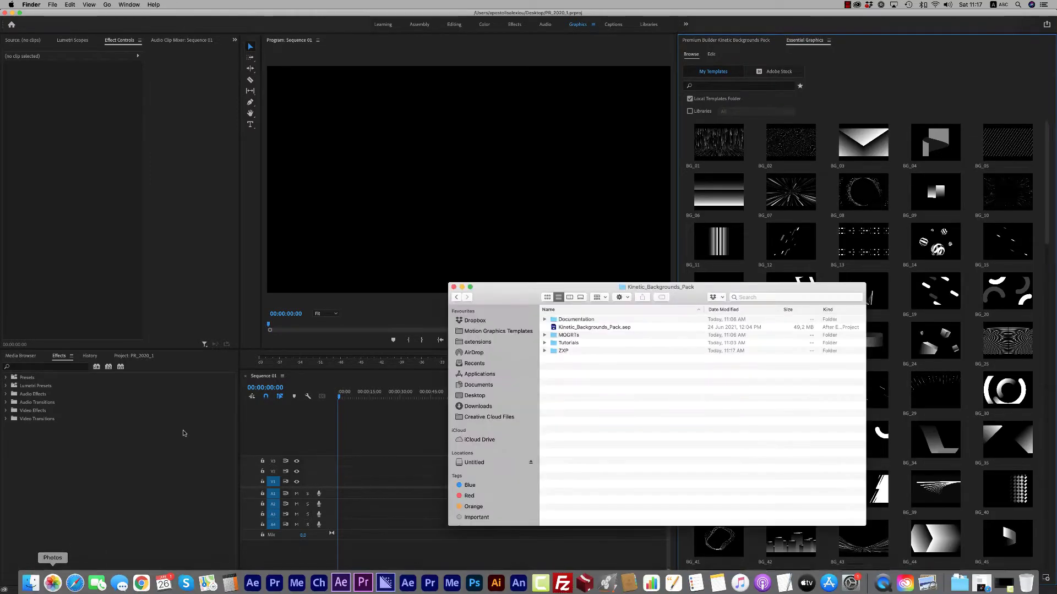
drag(507, 297, 332, 178)
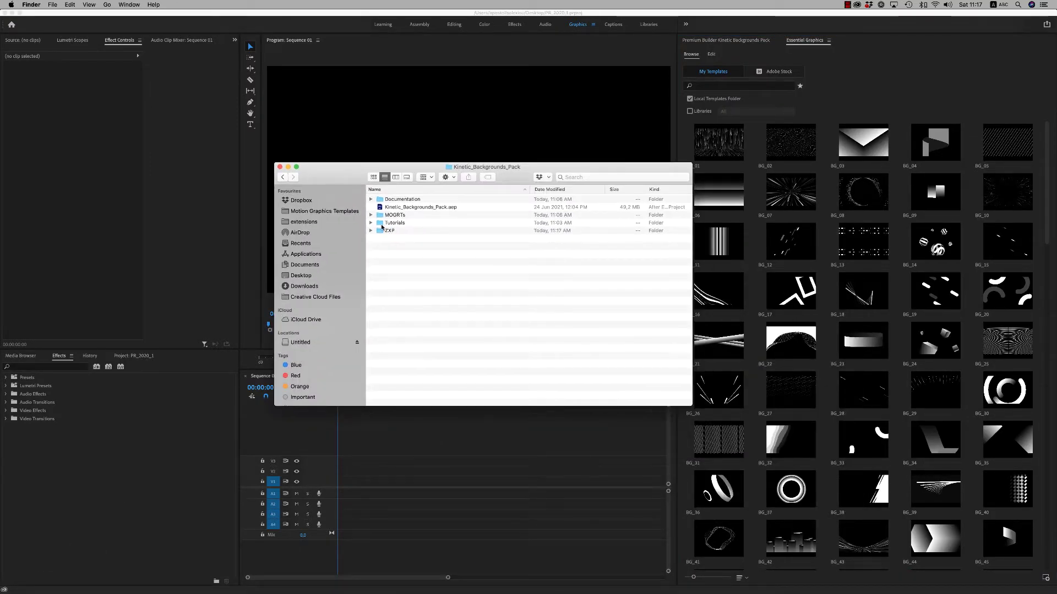
click(370, 199)
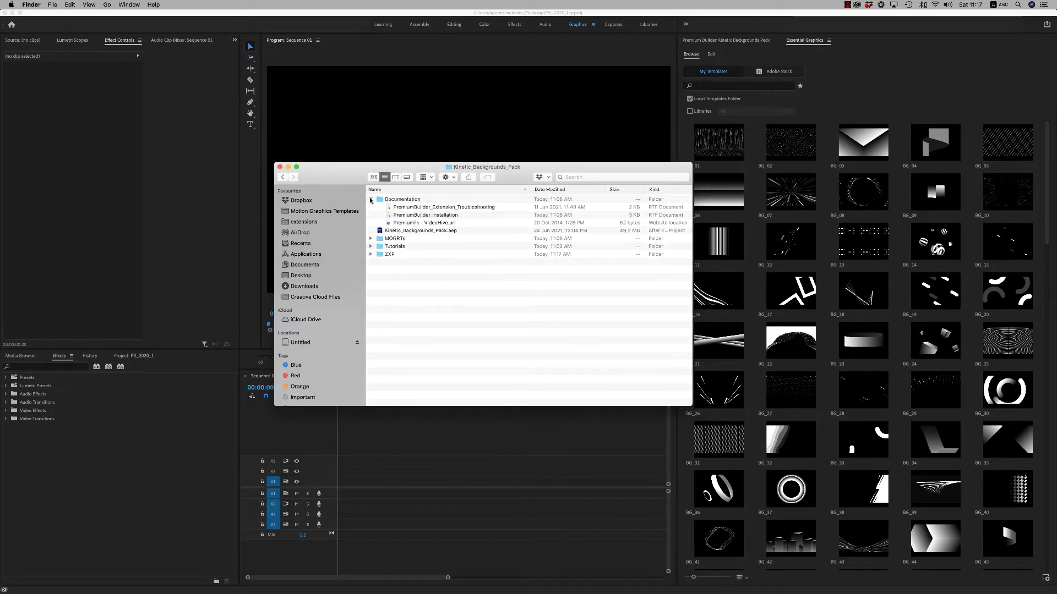
click(370, 199)
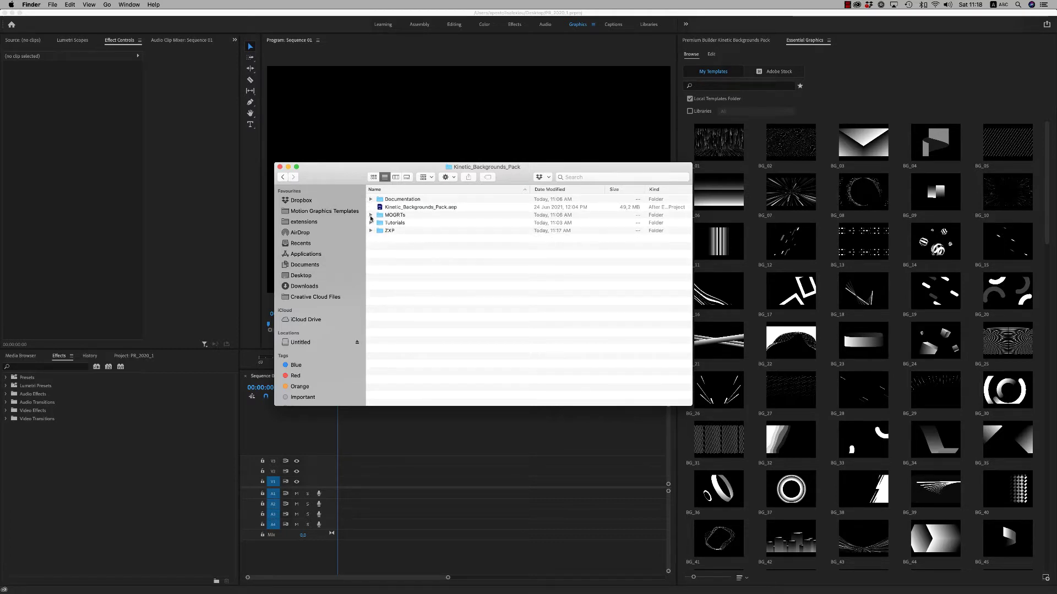
click(371, 215)
click(374, 215)
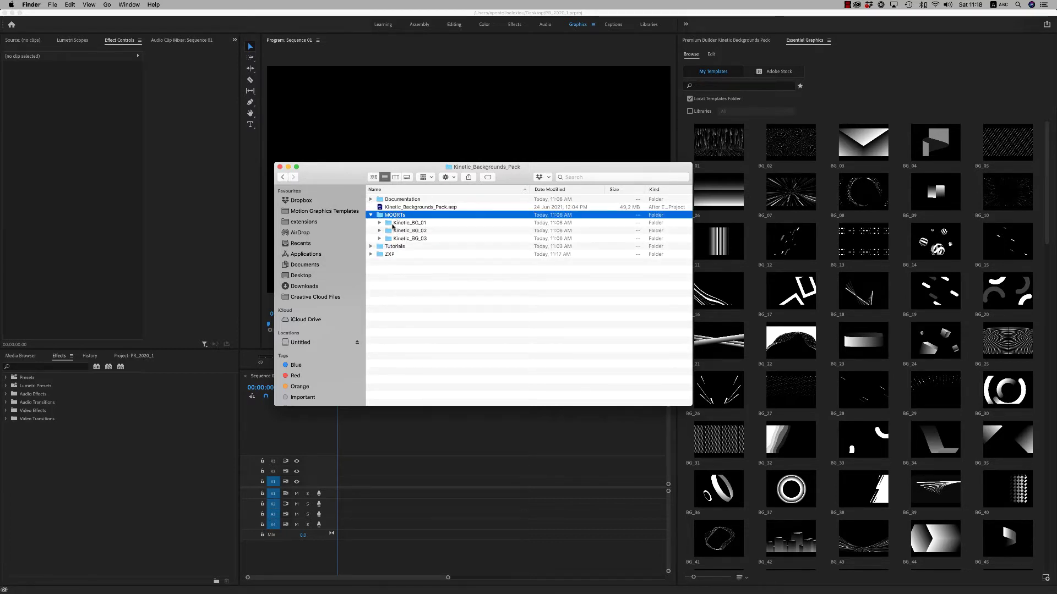
click(379, 223)
click(371, 215)
key(Return)
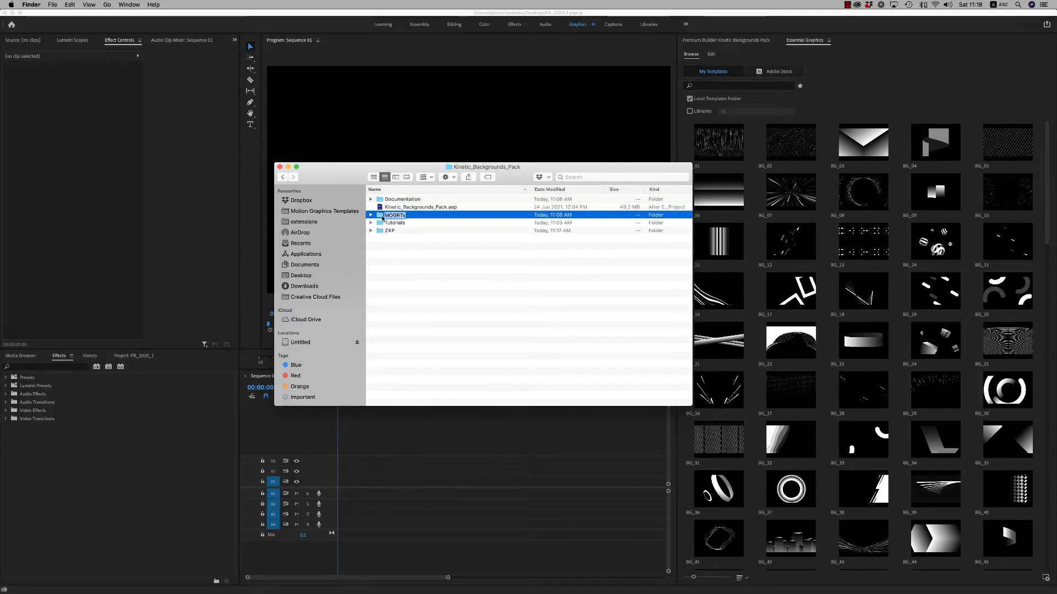
click(381, 218)
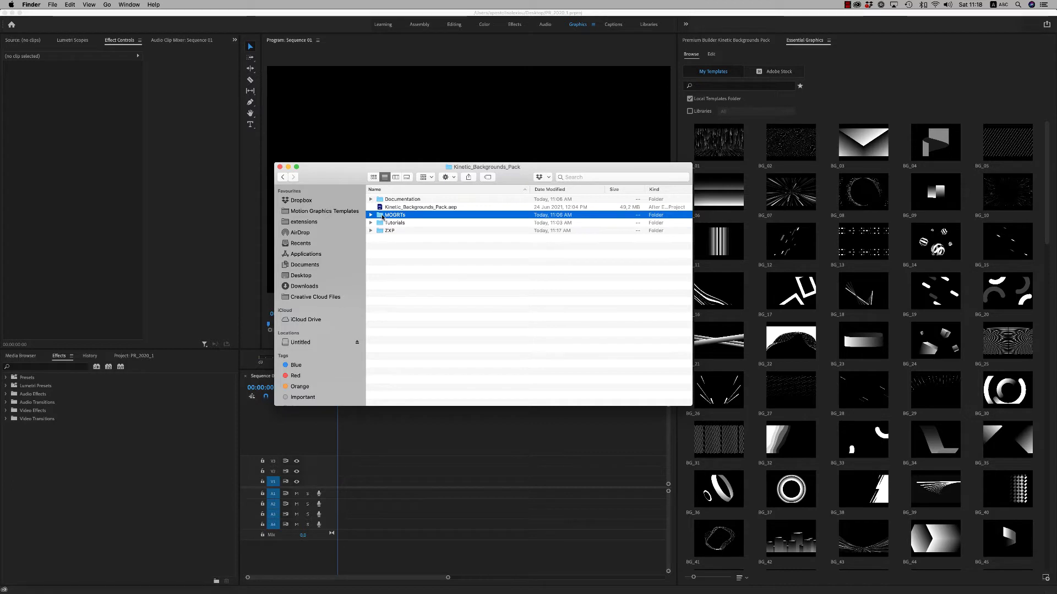
click(288, 166)
click(848, 94)
drag(734, 138, 718, 144)
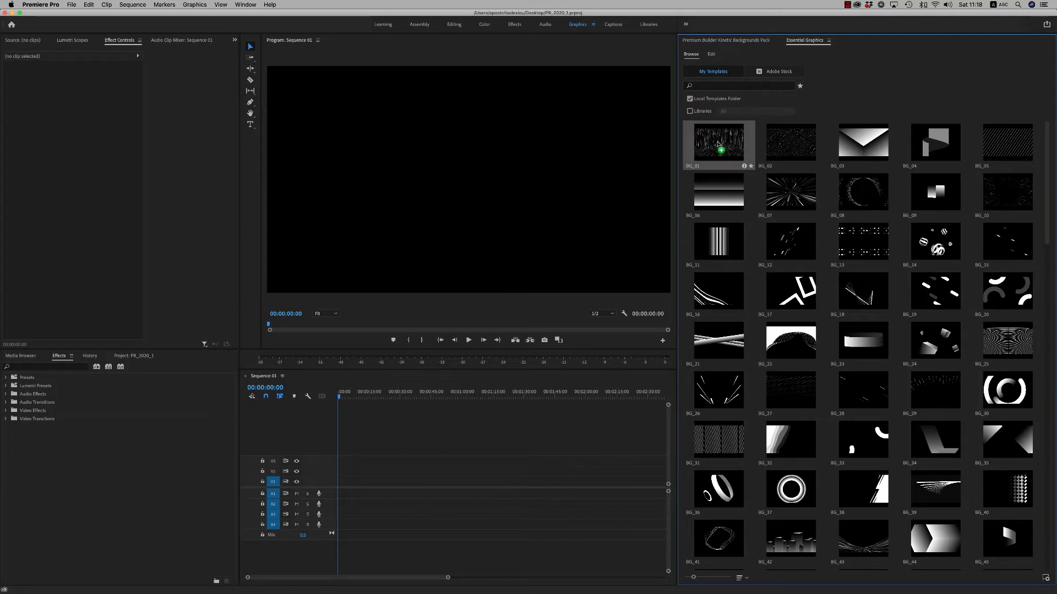
Select the BG_02 template, scroll through the Kinetic Backgrounds grid, then return to After Effects
click(787, 151)
drag(1049, 163, 1049, 505)
scroll(1048, 517, up, 15)
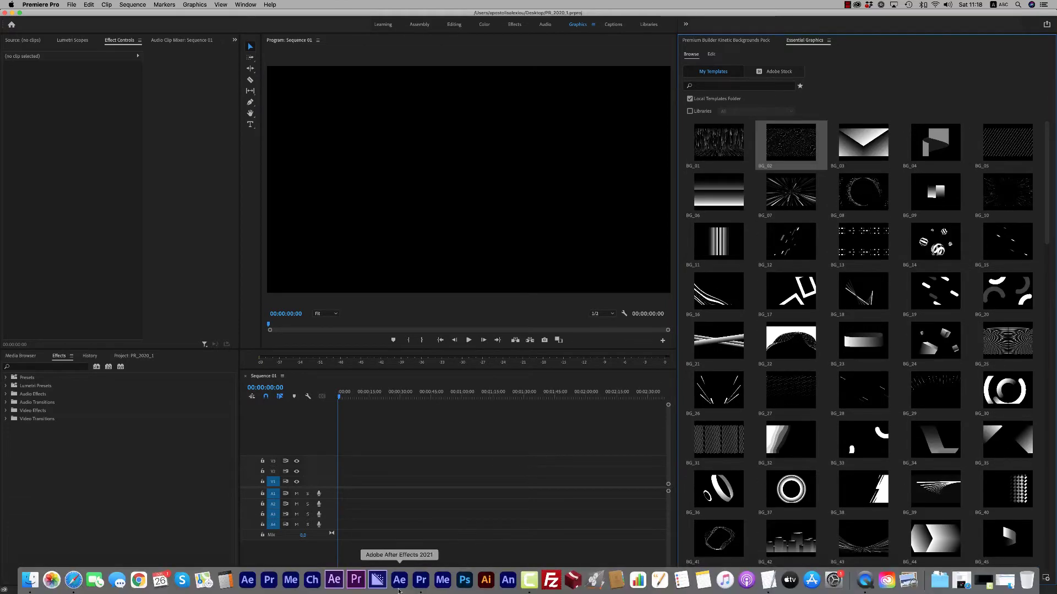
click(399, 584)
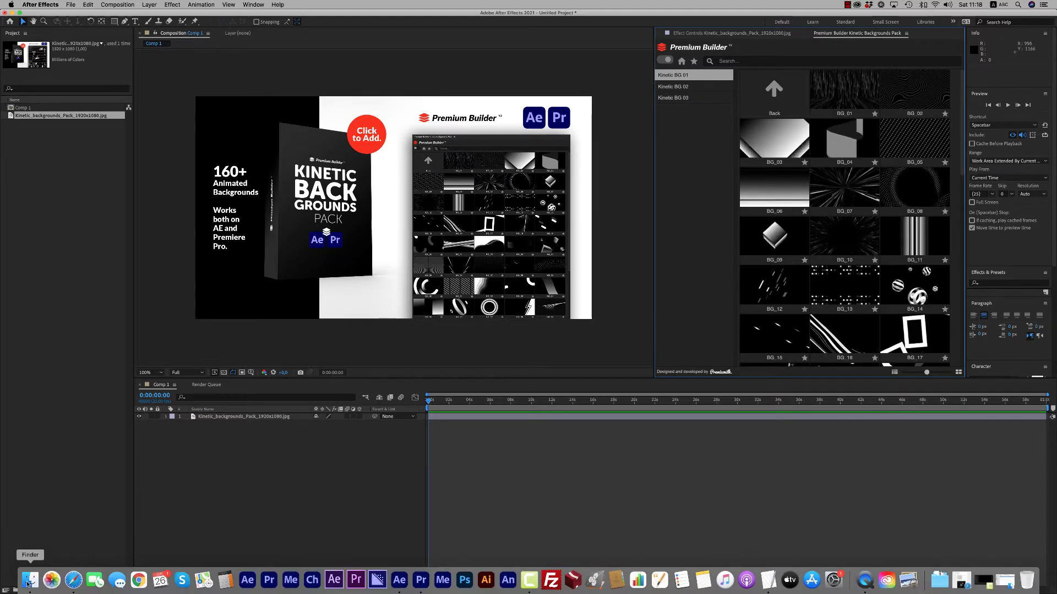
click(28, 582)
click(410, 207)
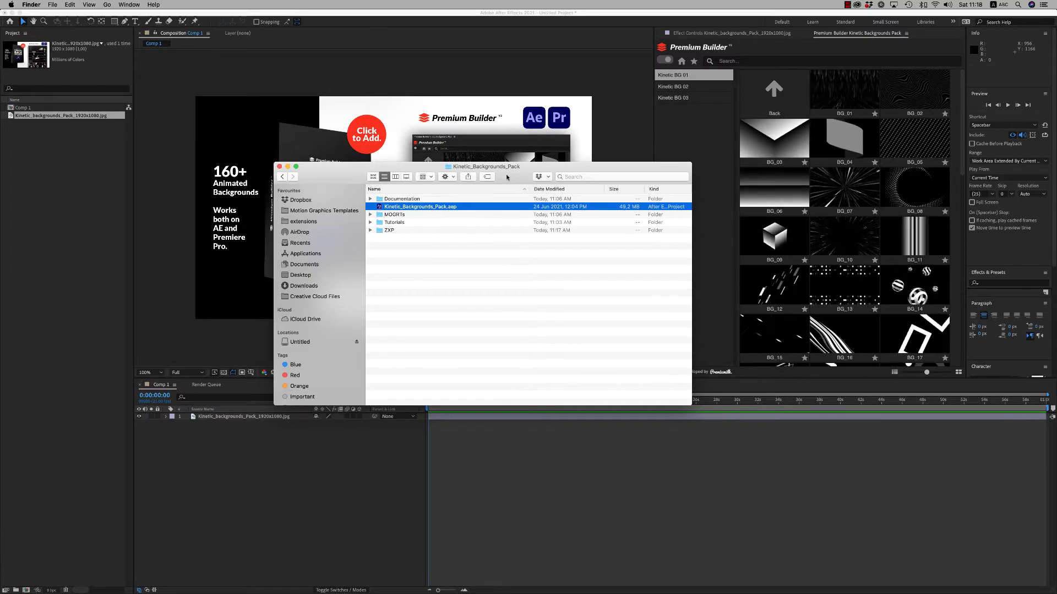
drag(508, 177, 519, 181)
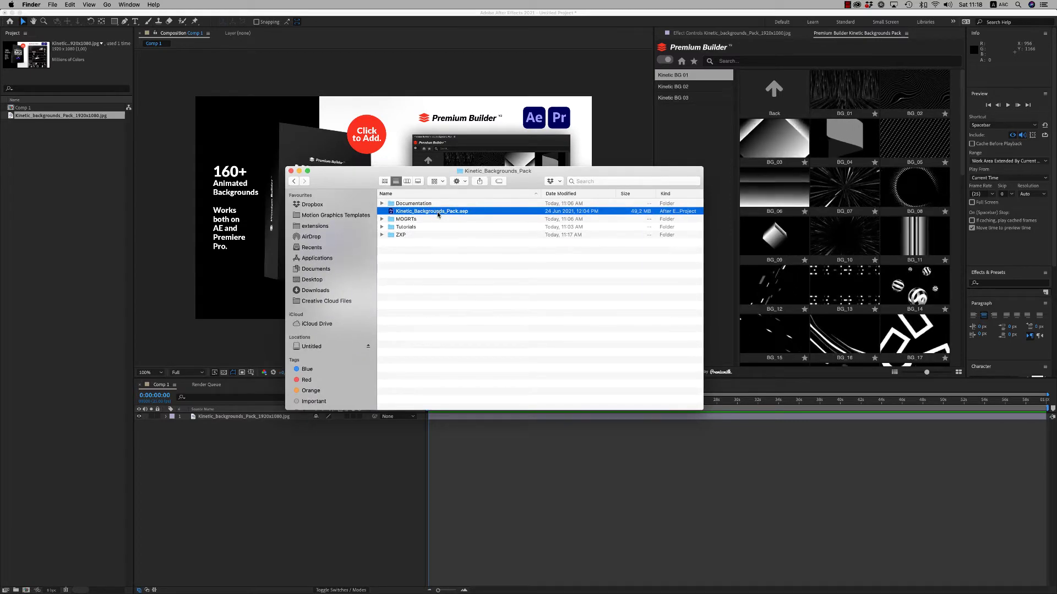
drag(533, 182, 529, 194)
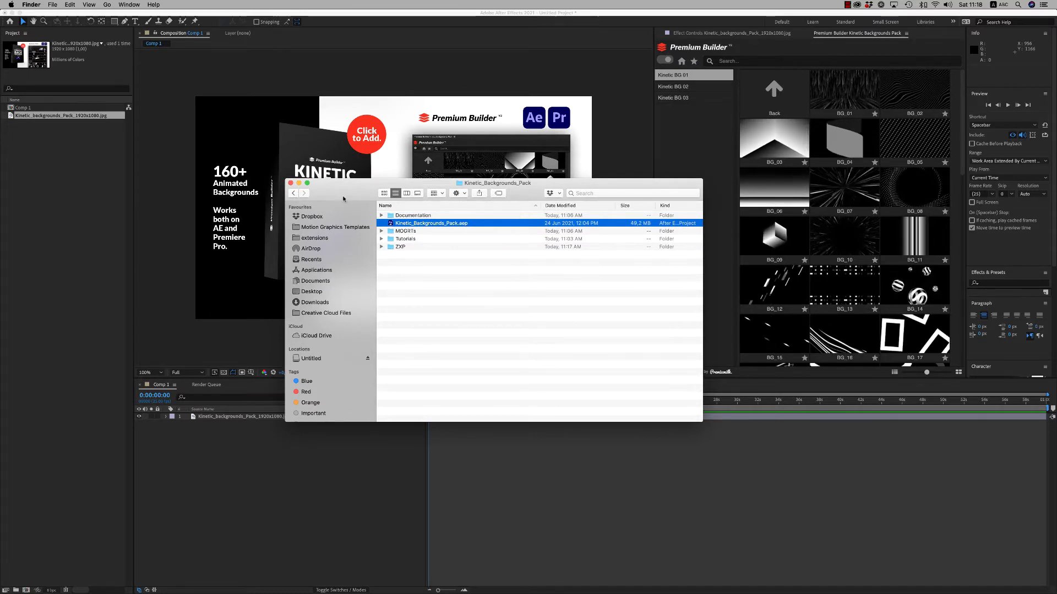
Close the pack's Finder window and star BG_13 and BG_10 in the After Effects Premium Builder panel
click(290, 183)
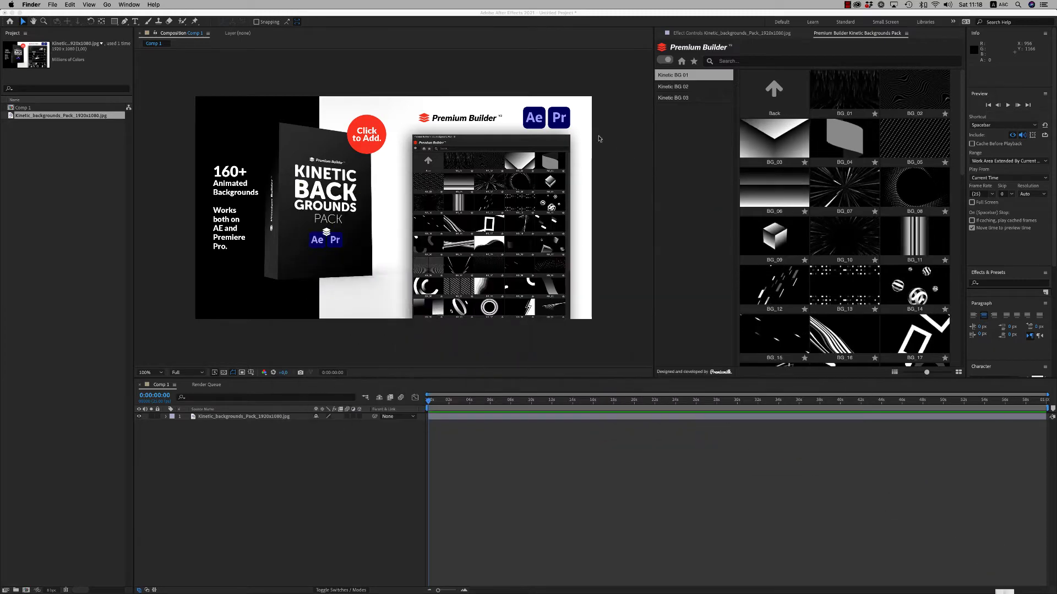
click(679, 150)
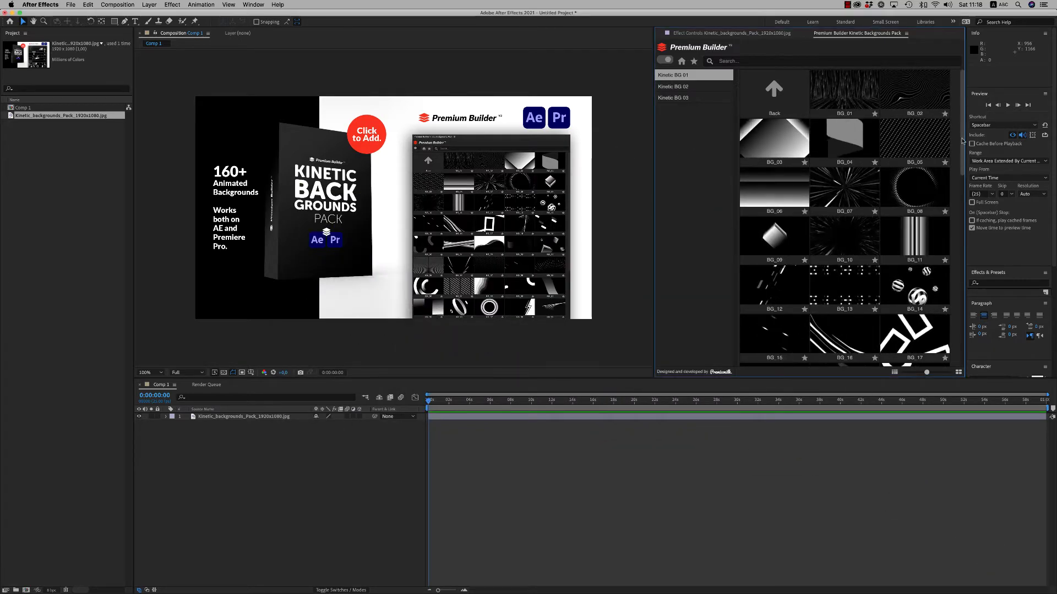
scroll(962, 212, down, 5)
scroll(962, 212, up, 5)
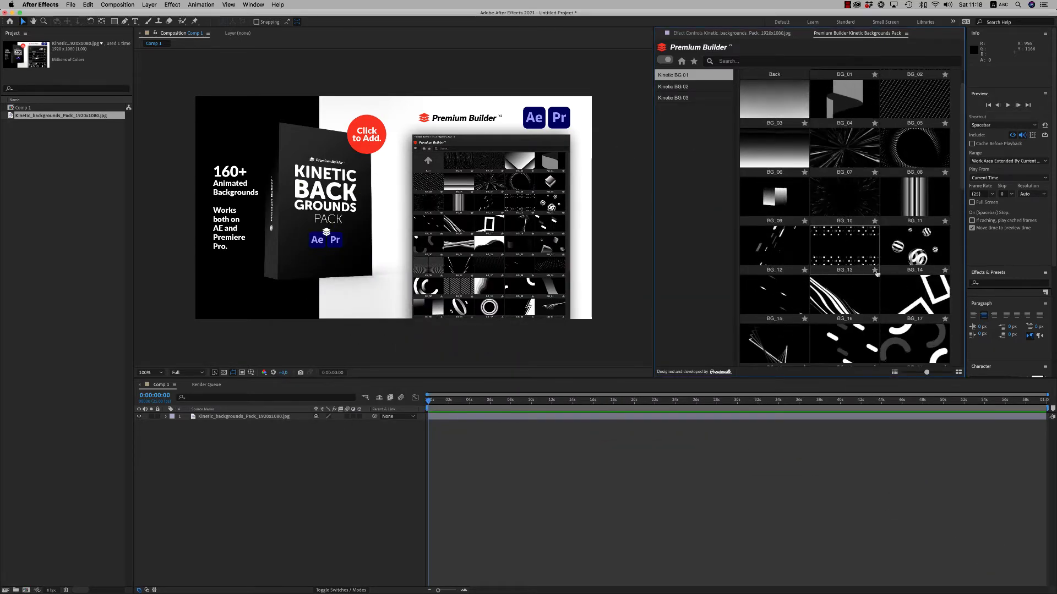
click(875, 270)
click(874, 221)
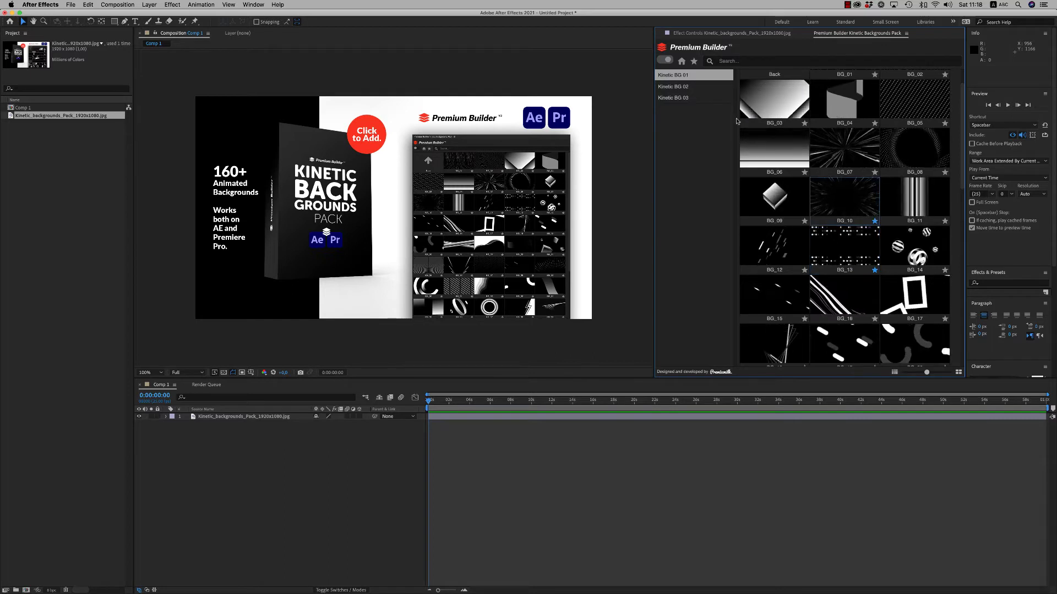
Remove BG_10 from the favourites and go back to the Kinetic BG 01 collection
click(694, 61)
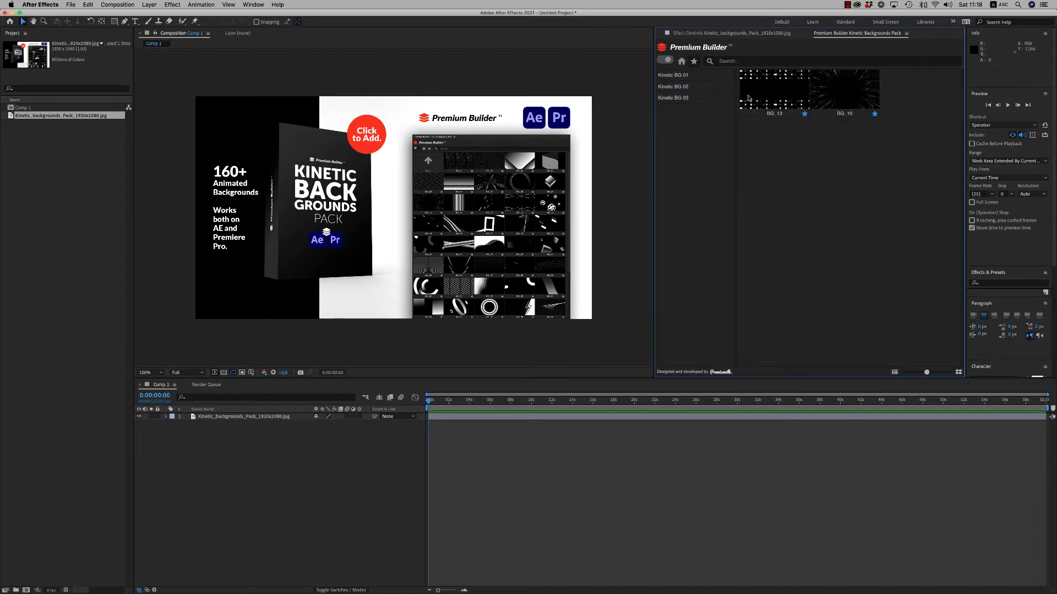
click(805, 115)
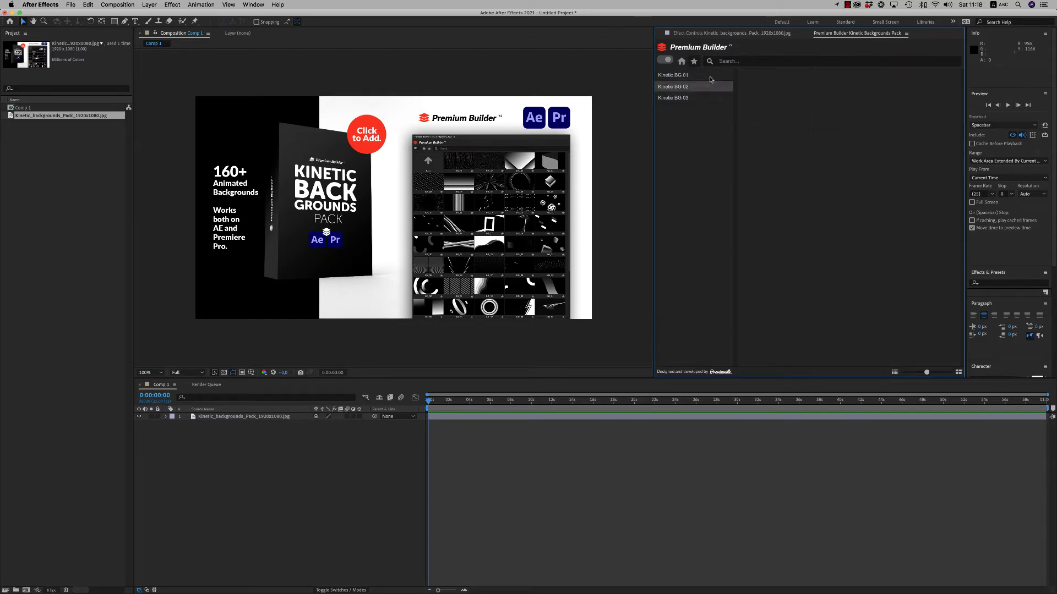
click(681, 61)
click(688, 98)
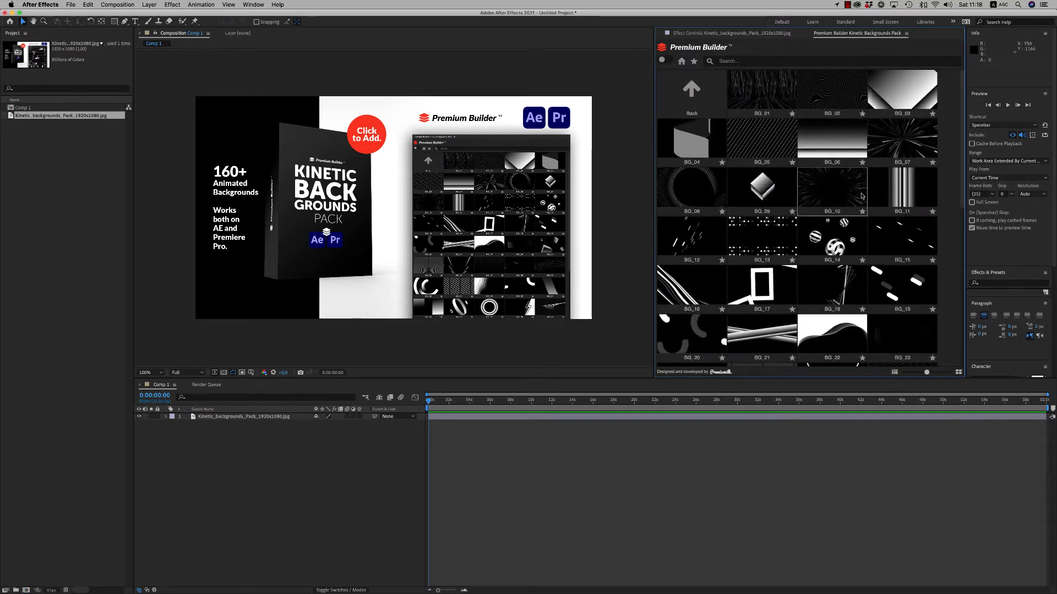
Add BG_02 to Comp 1, move to 0:00:03:04 and show the BG_02 layer's Effect Controls
click(829, 93)
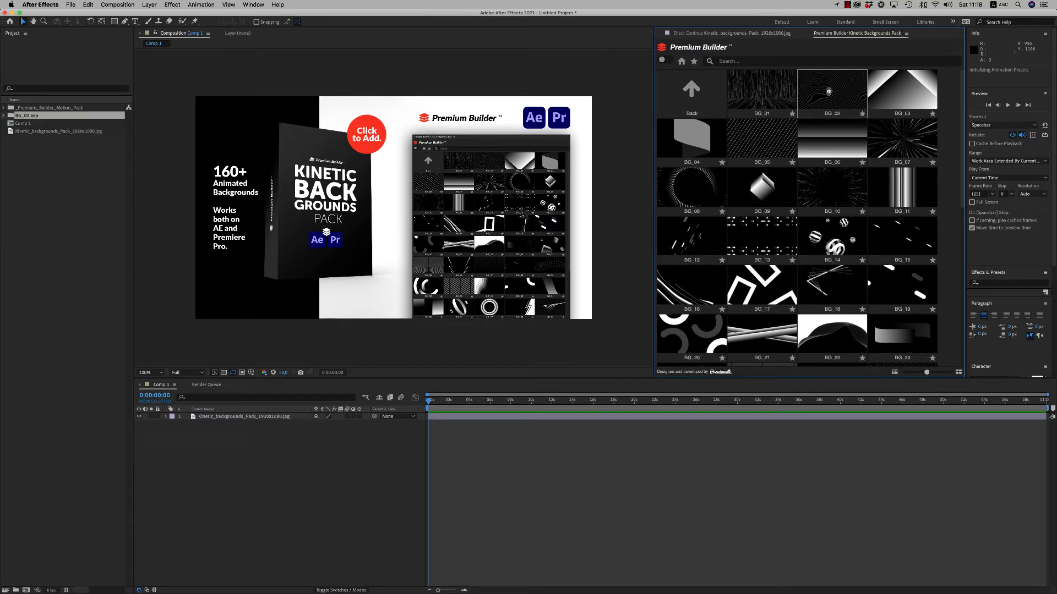
mouse_move(460, 400)
mouse_down()
mouse_move(502, 400)
mouse_move(452, 400)
mouse_up()
click(469, 416)
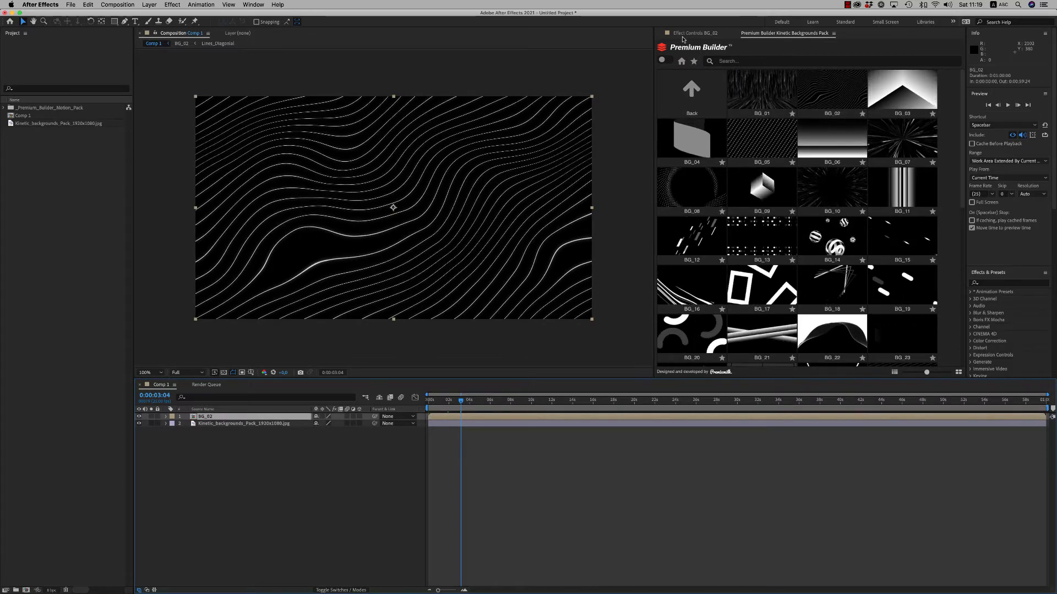
click(692, 34)
click(261, 434)
click(210, 418)
Open the BG_02 precomp and view it at 100% zoom with Full resolution
double_click(203, 418)
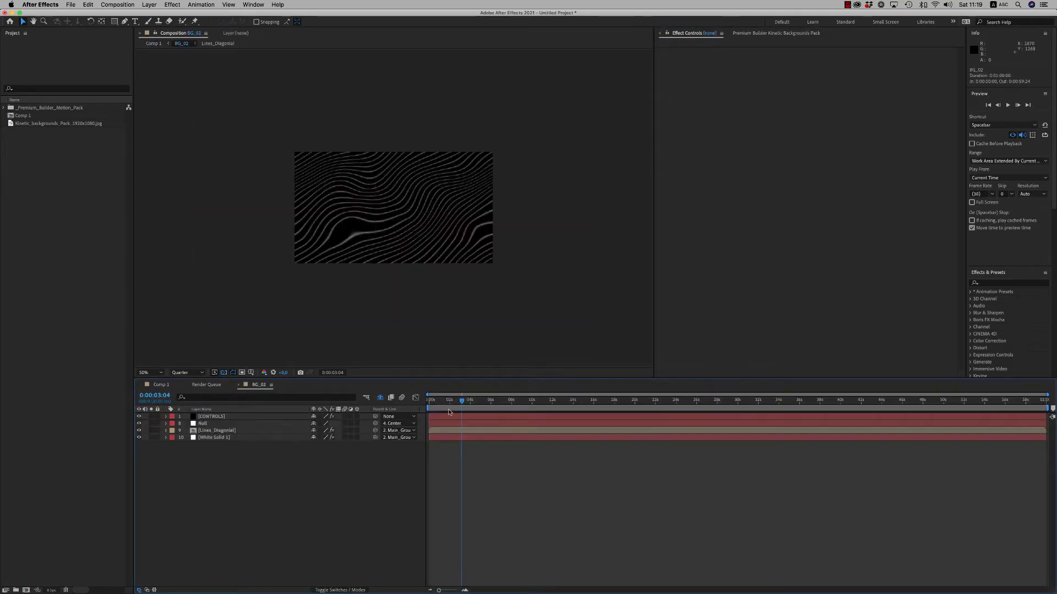
key(period)
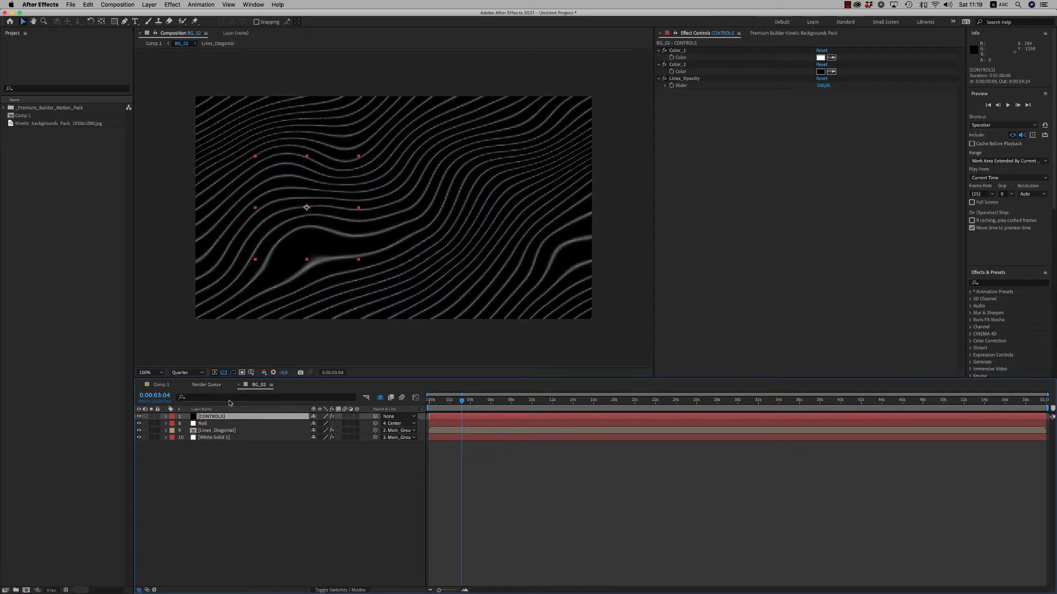
click(186, 374)
click(182, 381)
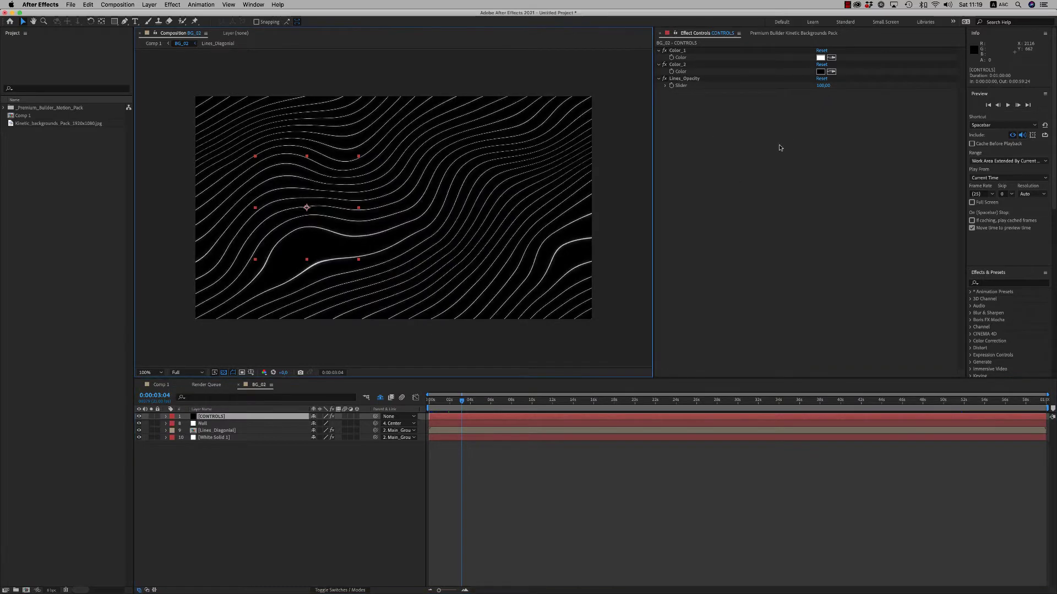
Set the CONTROLS Color_1 line colour to pink
click(820, 58)
mouse_move(531, 283)
mouse_down()
mouse_move(535, 271)
mouse_move(533, 319)
mouse_up()
click(544, 335)
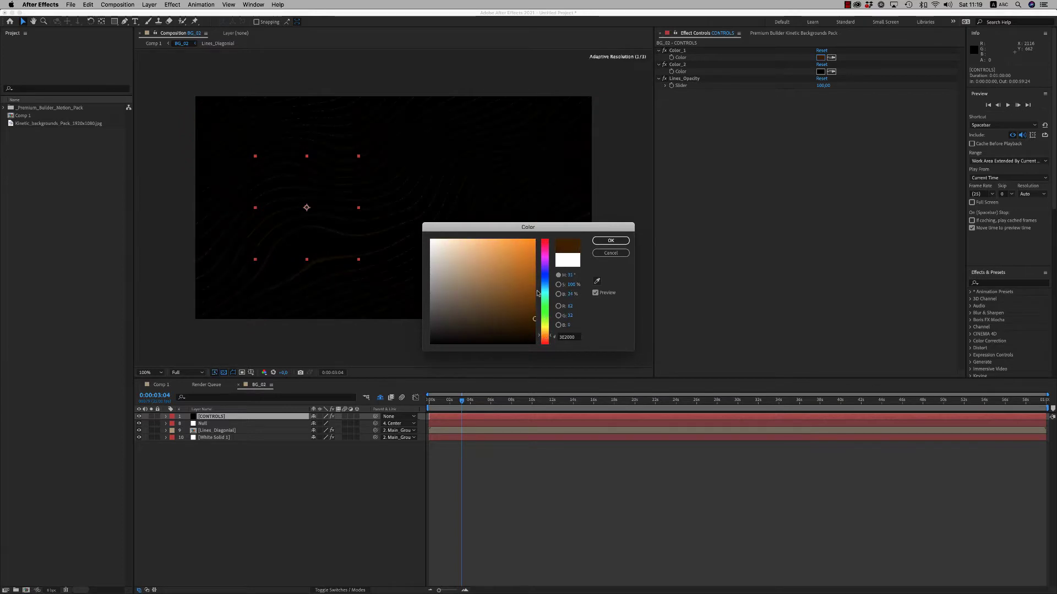
drag(536, 281, 556, 227)
drag(544, 338, 544, 341)
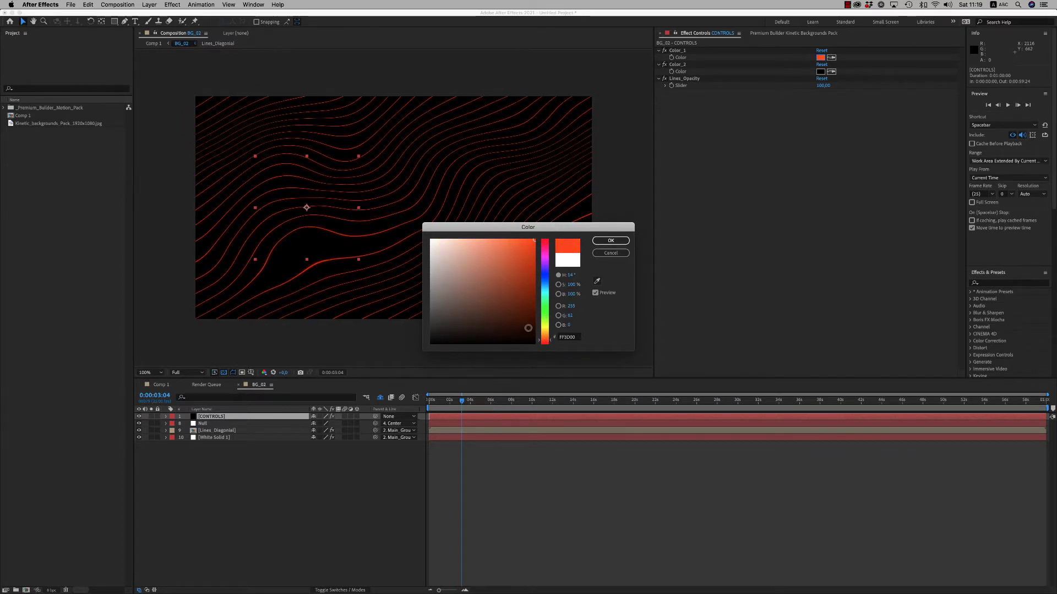
drag(550, 241, 551, 246)
click(610, 240)
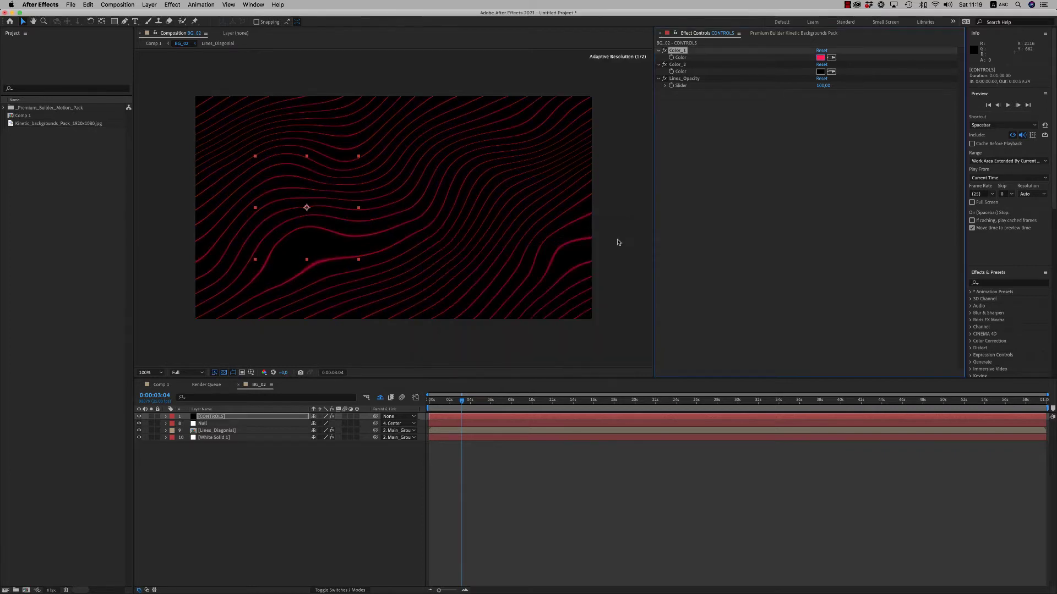
Set Color_2 to dark navy blue, keeping Lines_Opacity at 100 by undoing its change
click(820, 71)
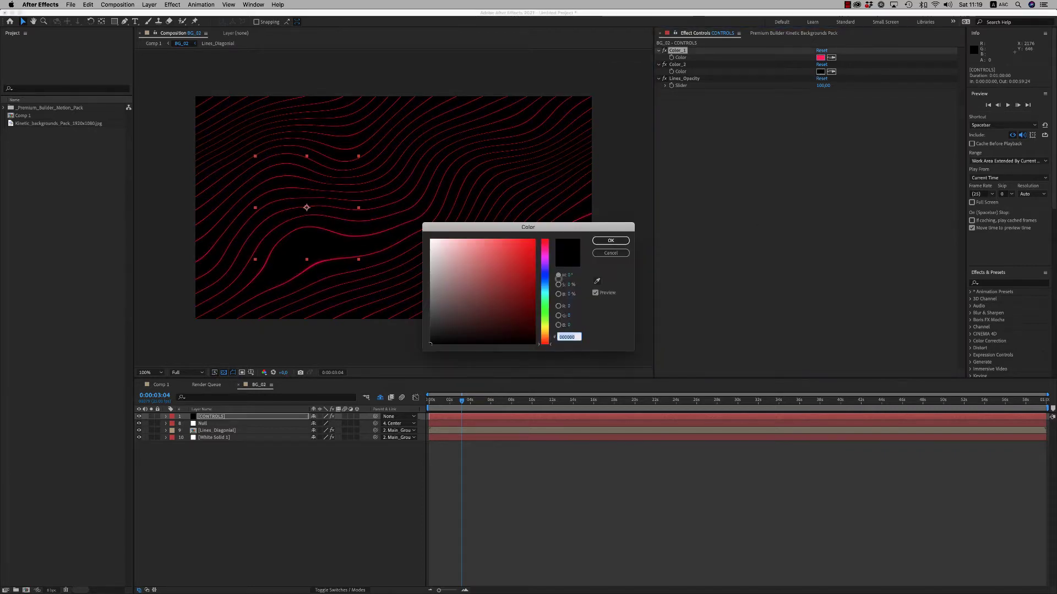
click(547, 277)
drag(507, 297, 536, 325)
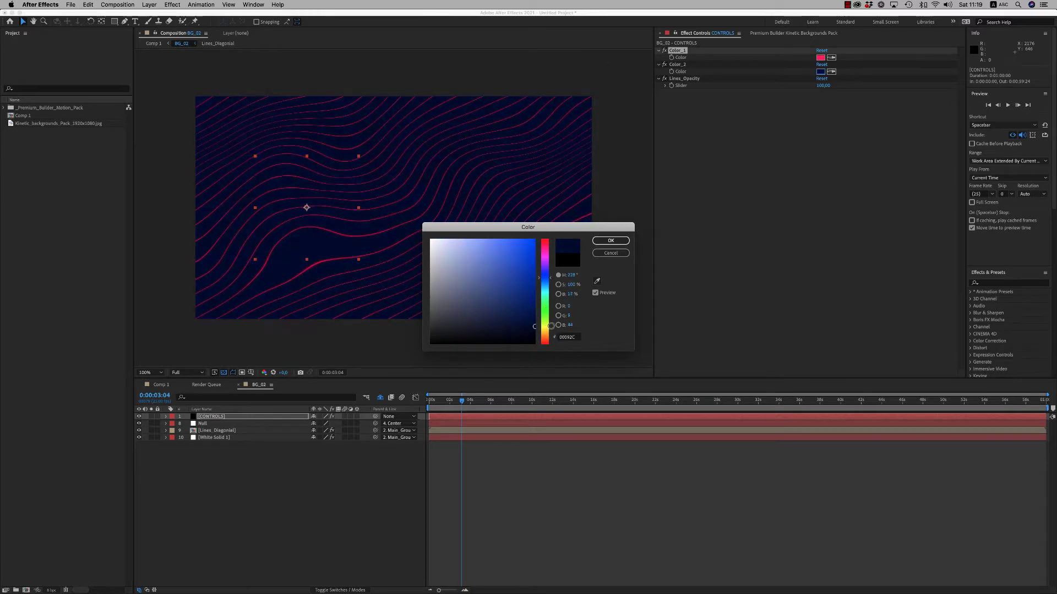
click(620, 242)
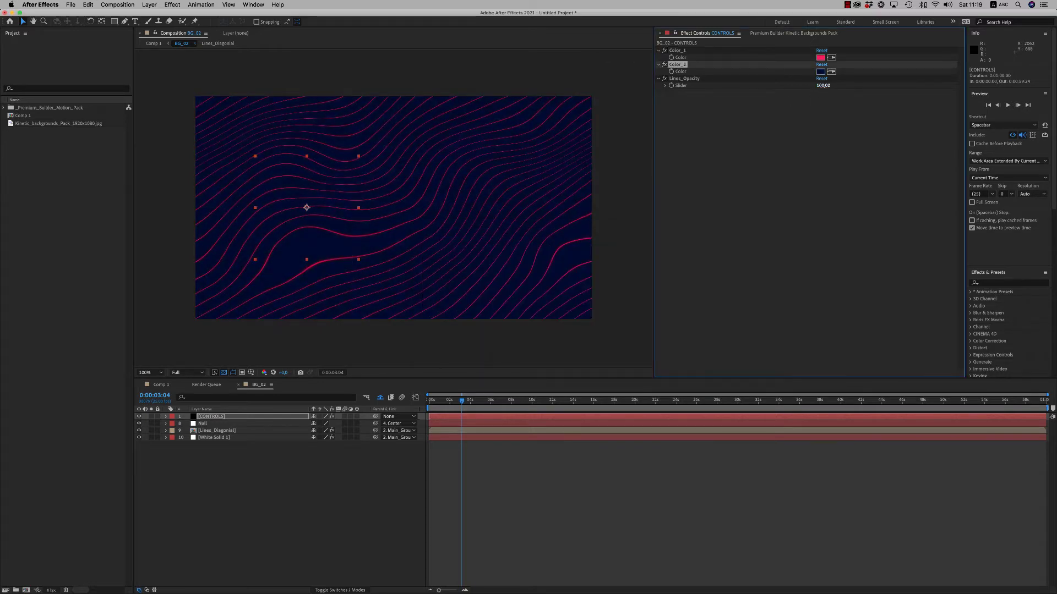
drag(822, 86, 797, 86)
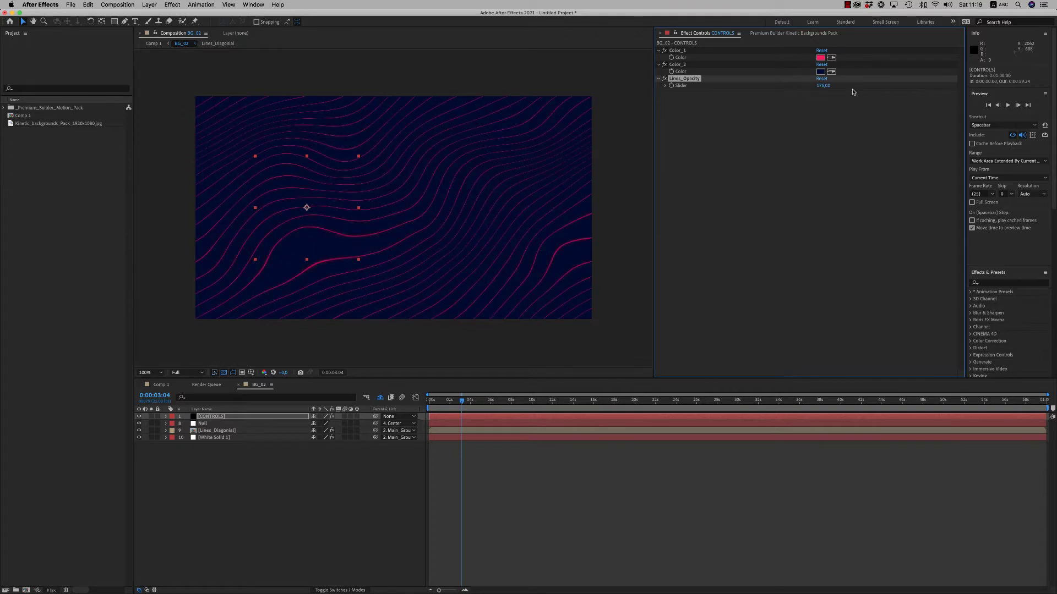
key(super+z)
Play the recoloured BG_02, try a 1080 composition width, then undo back to 1920×1080
click(486, 474)
key(space)
click(117, 4)
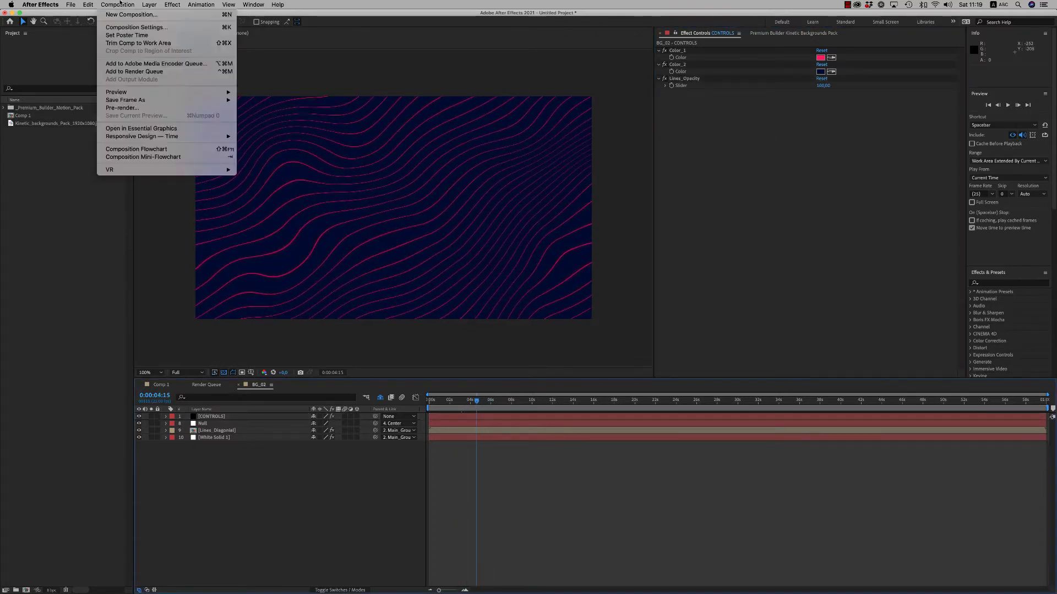
click(137, 30)
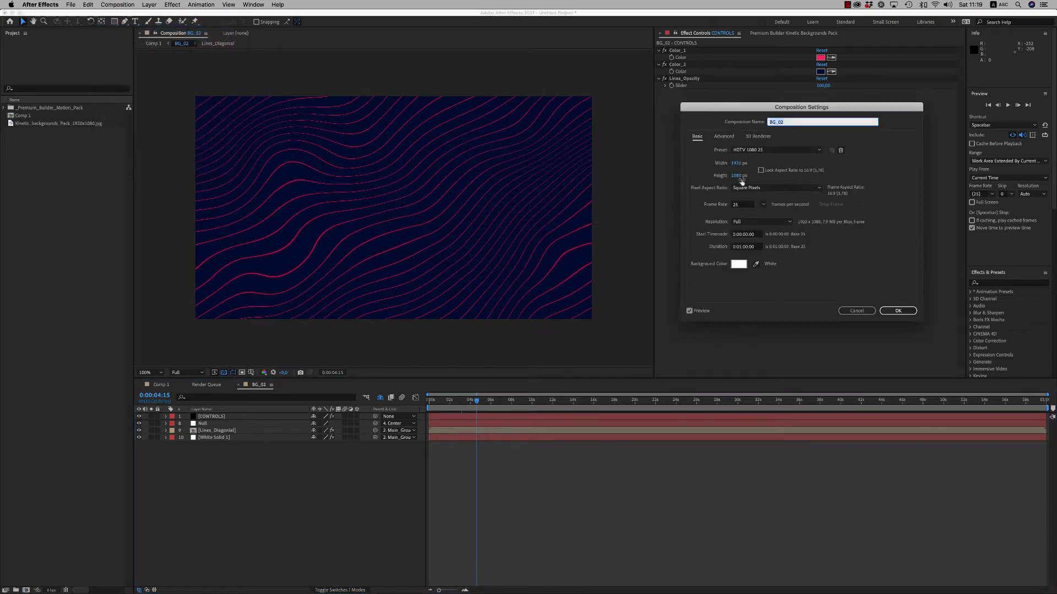
click(742, 177)
click(742, 166)
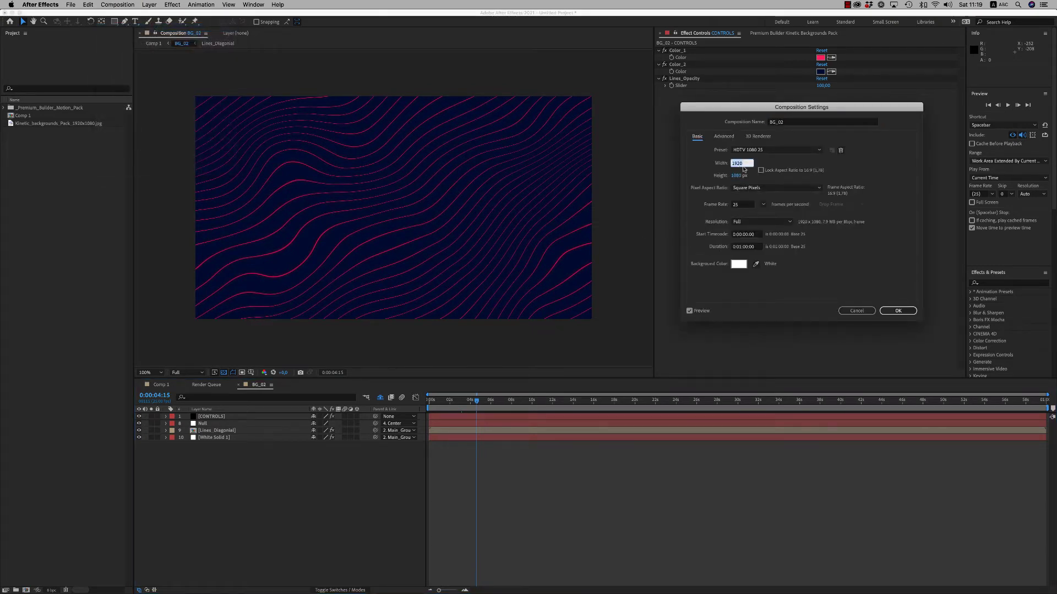
text(1080)
key(Return)
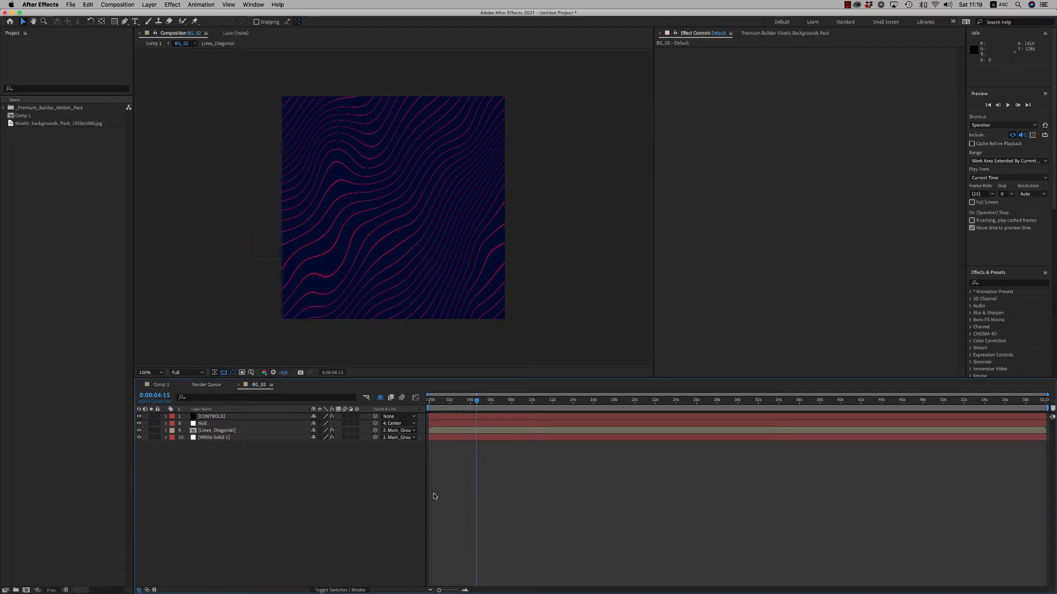
drag(476, 400, 538, 400)
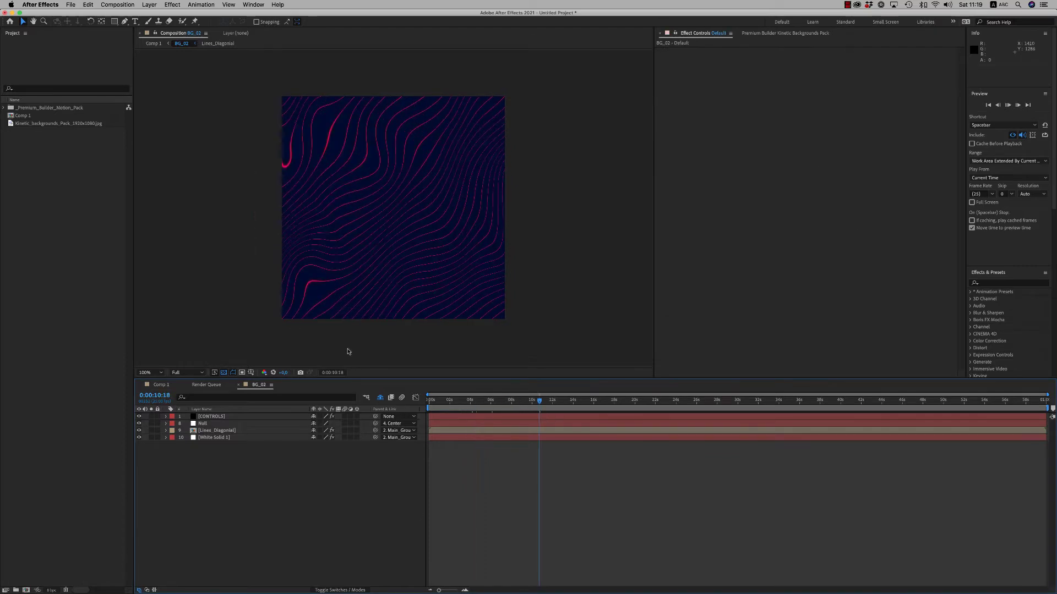
key(super+z)
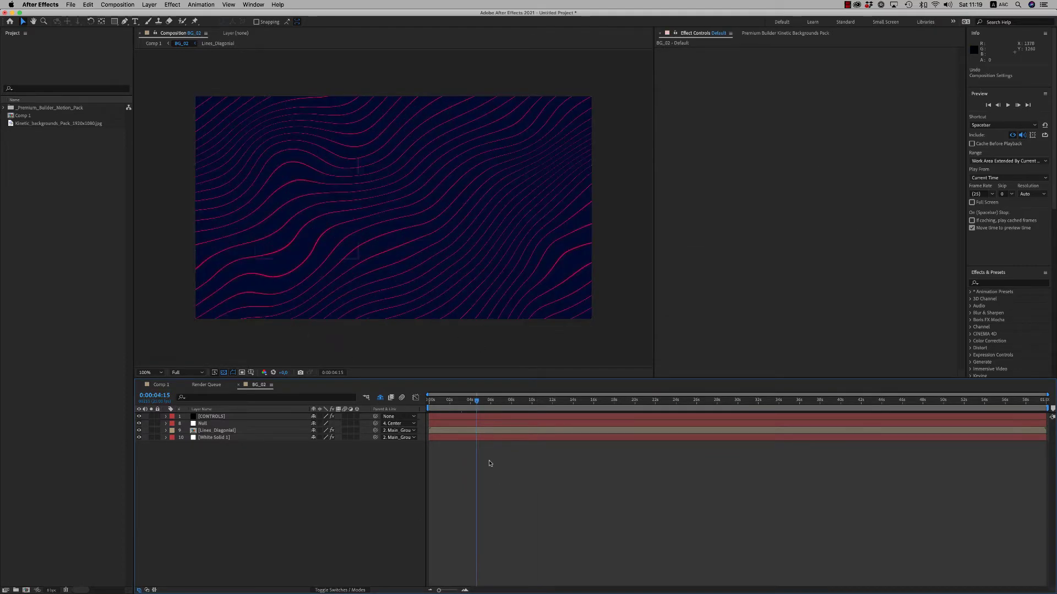
Close the Render Queue and make Comp 1 the active composition
click(206, 385)
click(186, 385)
click(161, 385)
Browse the Kinetic BG 03 category (BG_115–BG_132) in the Premium Builder Kinetic Backgrounds Pack panel
click(780, 33)
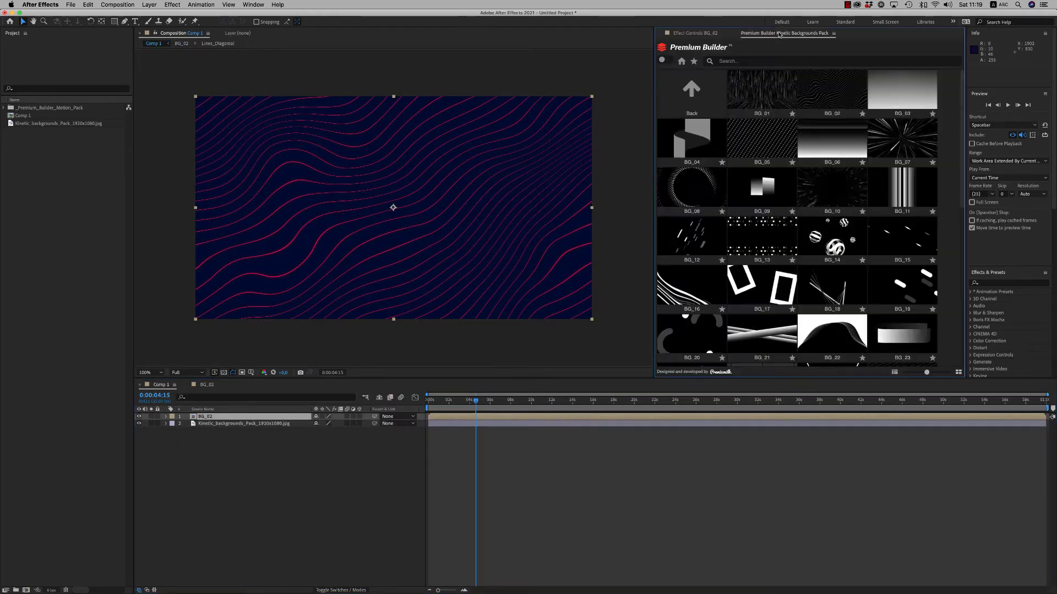
scroll(752, 256, down, 5)
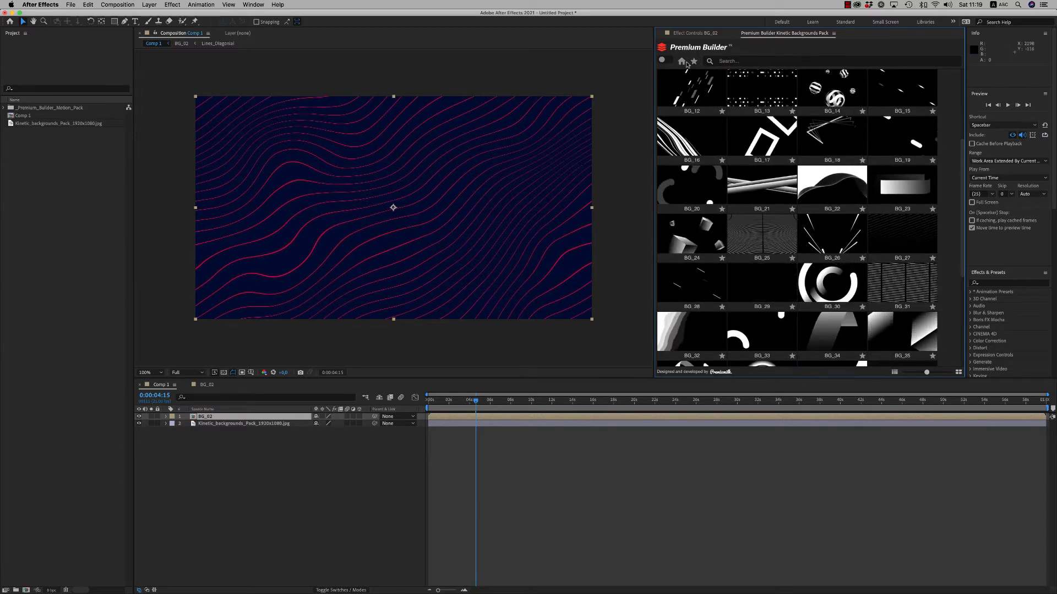
click(664, 59)
click(673, 100)
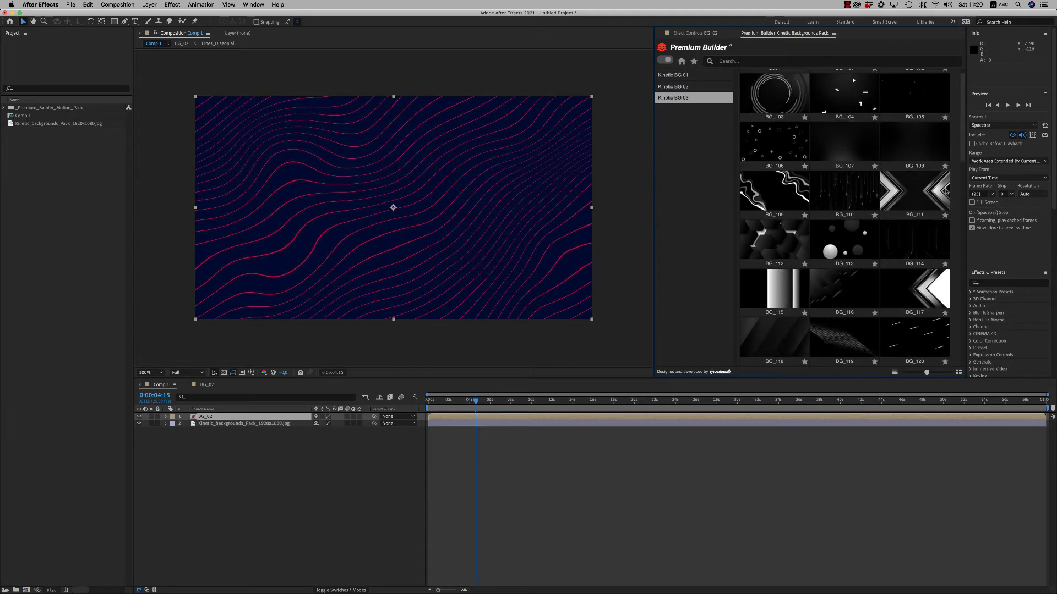
scroll(961, 204, down, 3)
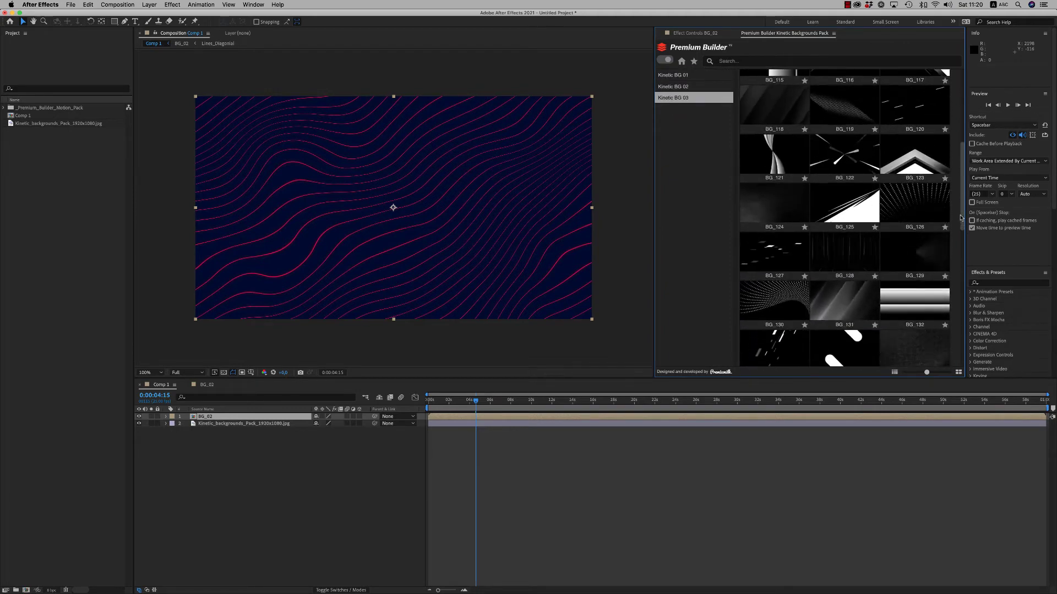
click(117, 5)
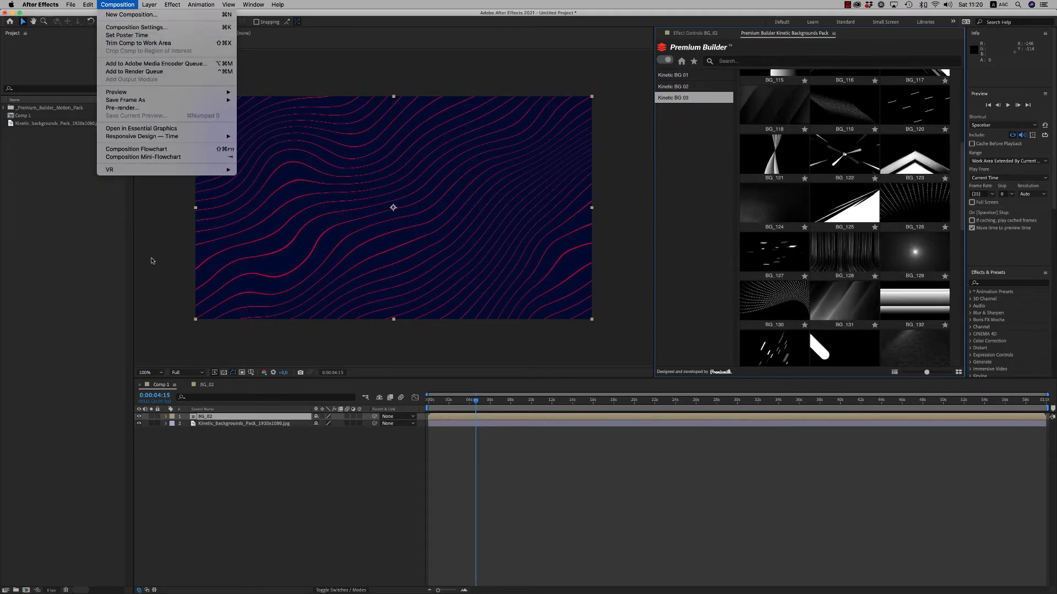
Delete the BG_02 layer and resize Comp 1 to a 1080×1080 square
click(134, 72)
key(Delete)
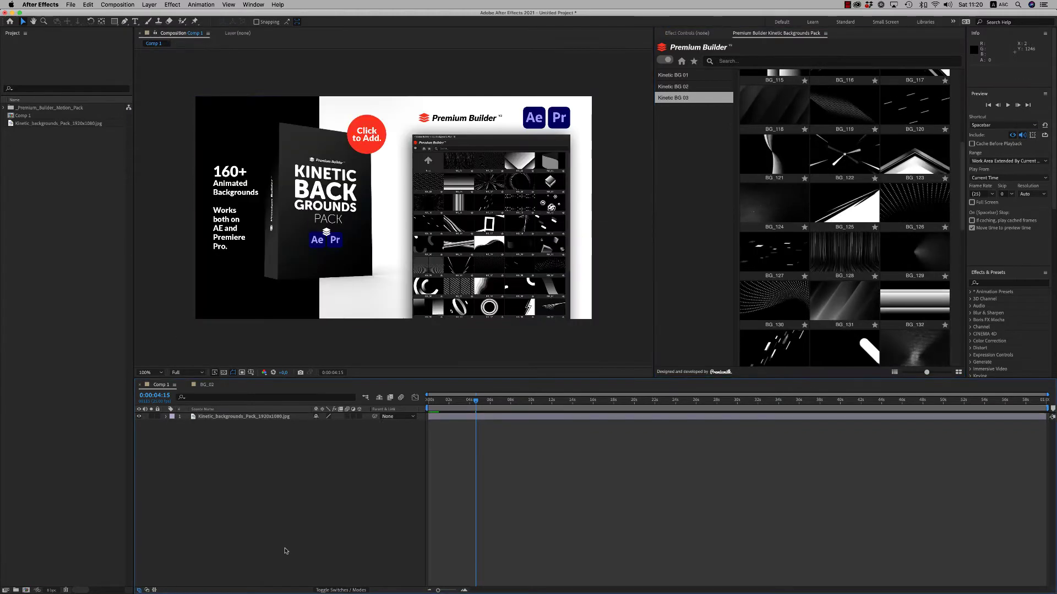
click(117, 5)
click(126, 28)
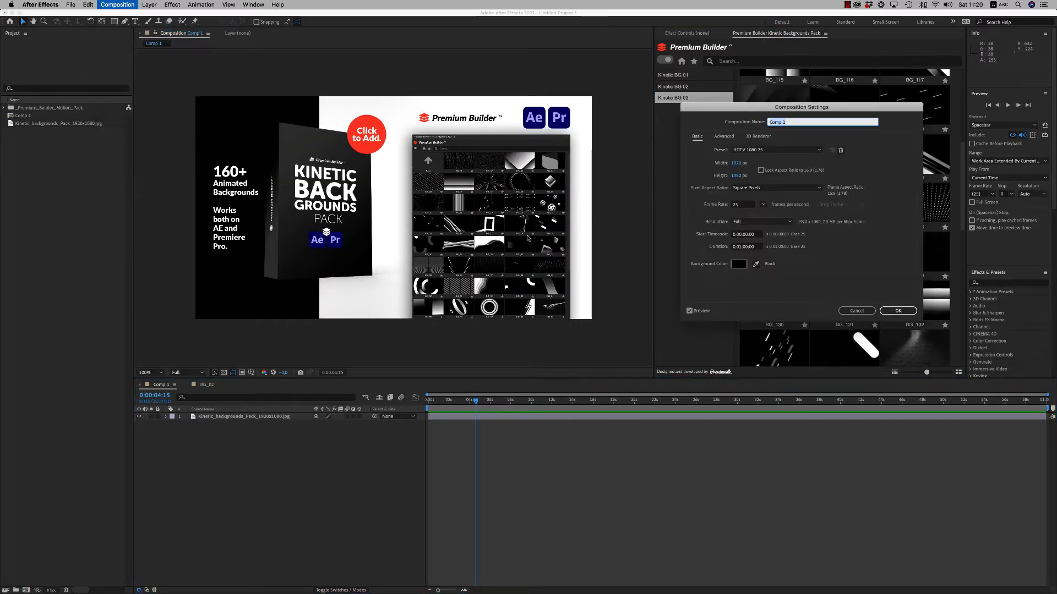
text(1080)
key(Return)
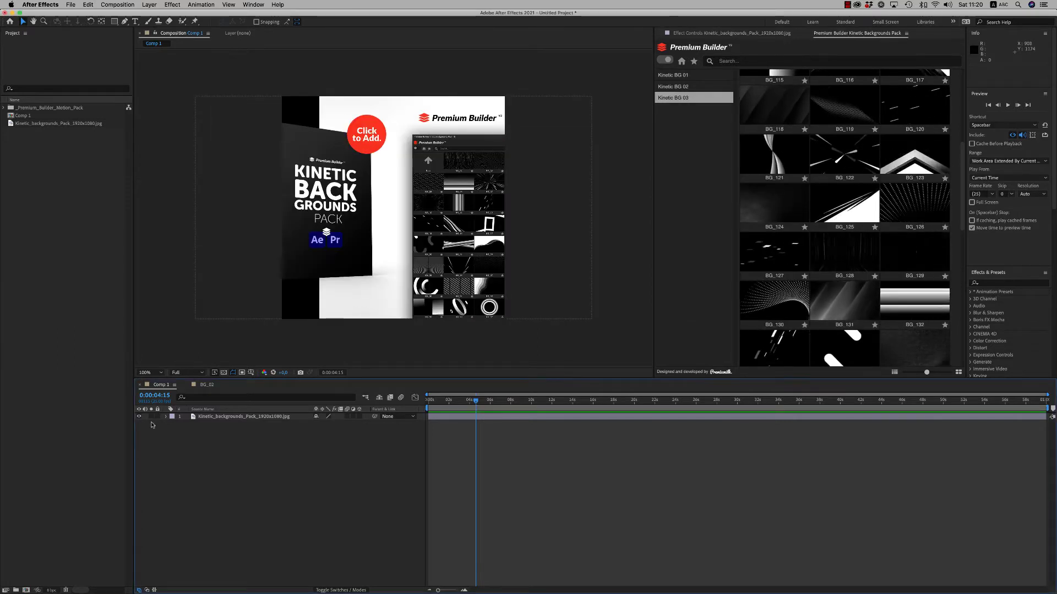
Delete the Kinetic pack image layer and add the BG_149 background from Premium Builder
click(269, 419)
key(Delete)
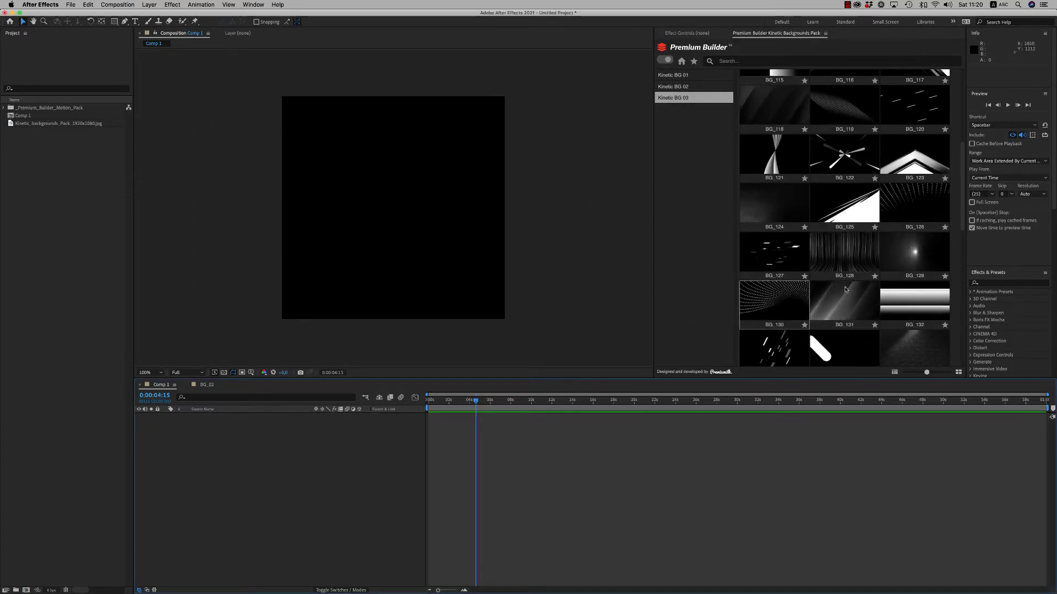
scroll(918, 257, down, 10)
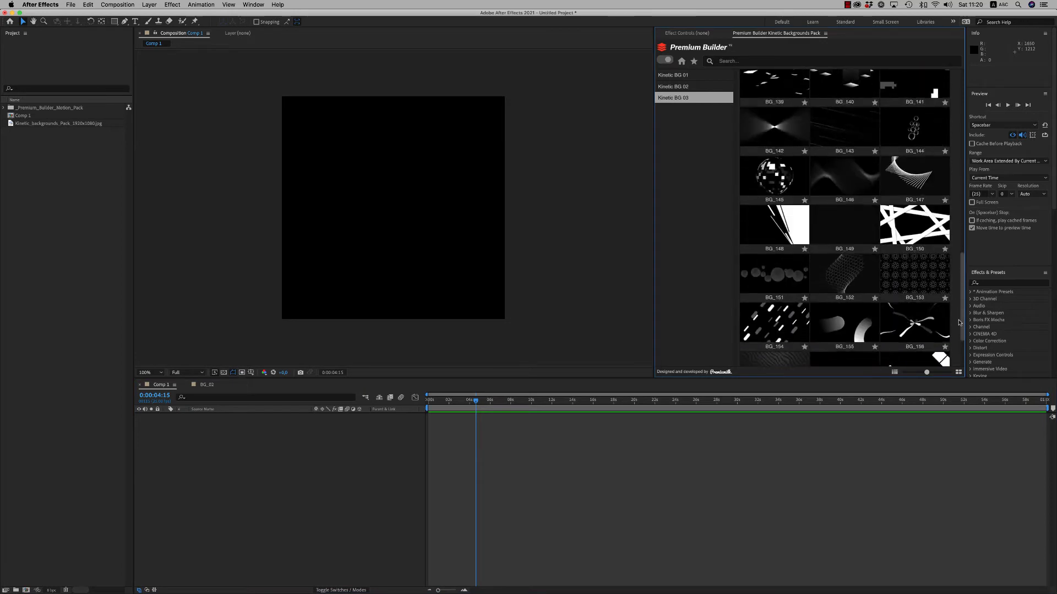
scroll(958, 323, down, 3)
scroll(957, 344, down, 1)
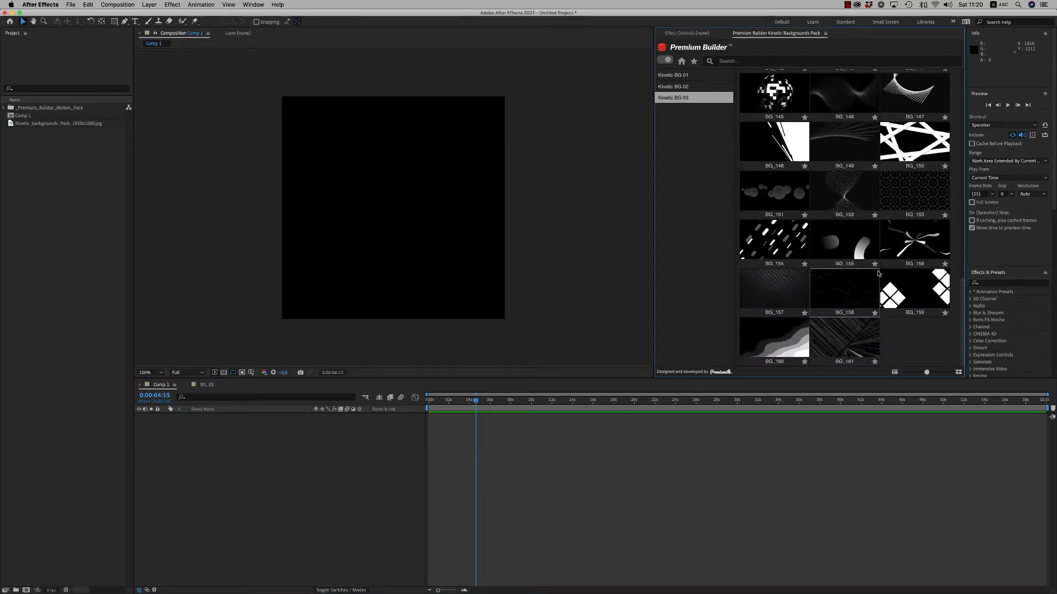
click(839, 139)
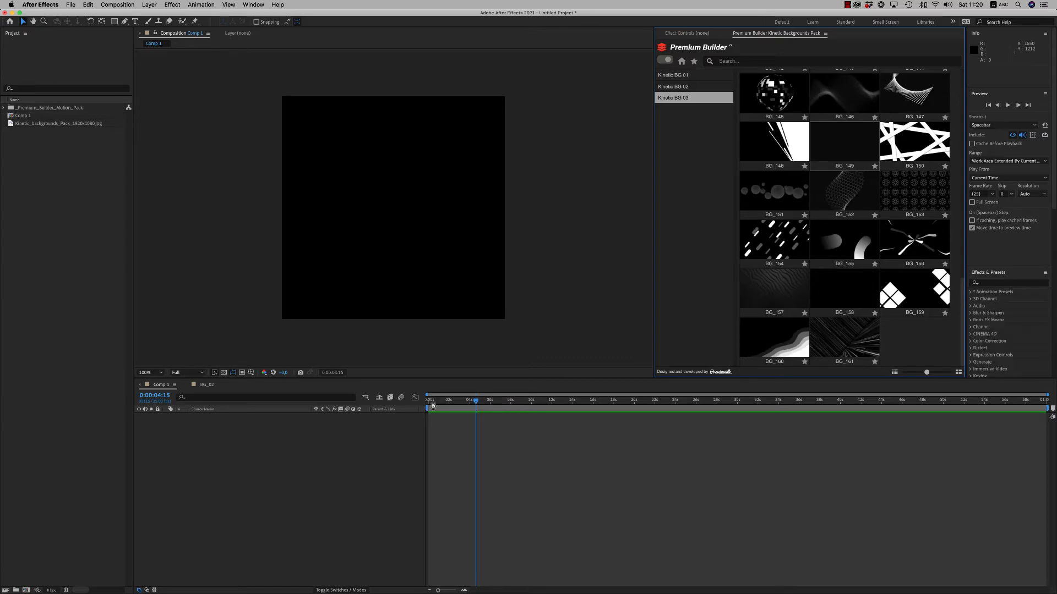
Make BG_149 start at 0 seconds and scale it to 101.2%
drag(504, 407, 579, 405)
key(Home)
key(bracketleft)
click(537, 401)
click(464, 431)
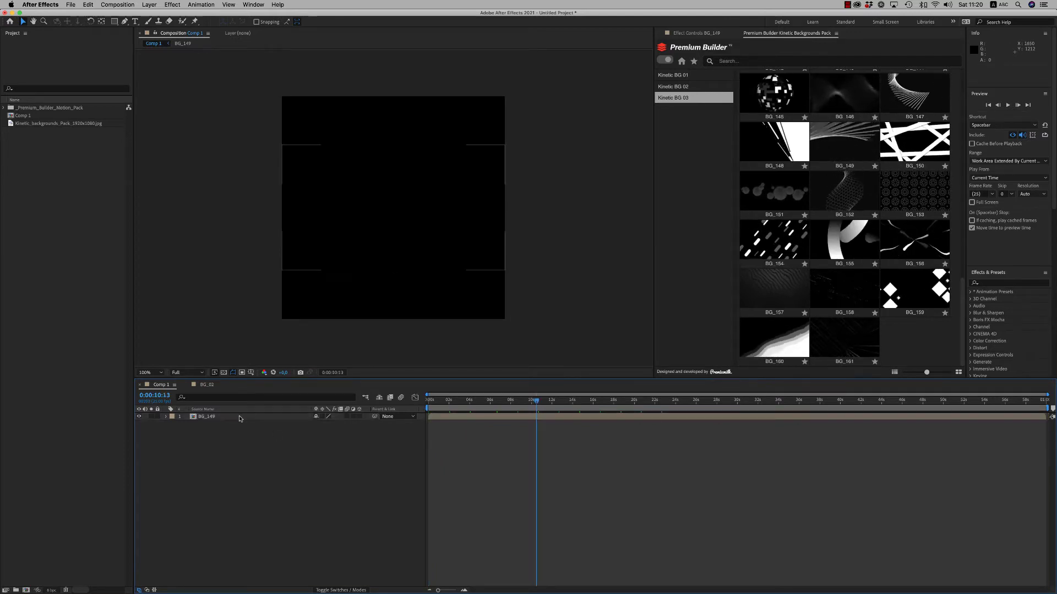
click(219, 417)
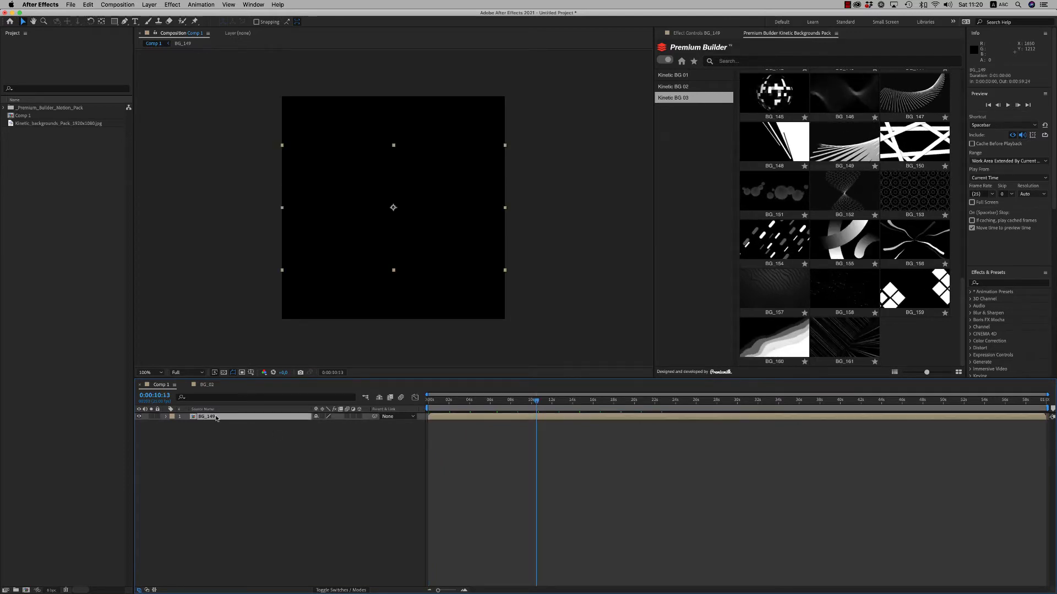
click(590, 402)
drag(329, 424, 487, 406)
Preview Comp 1 at Quarter resolution and check BG_149's effect settings
key(Home)
key(space)
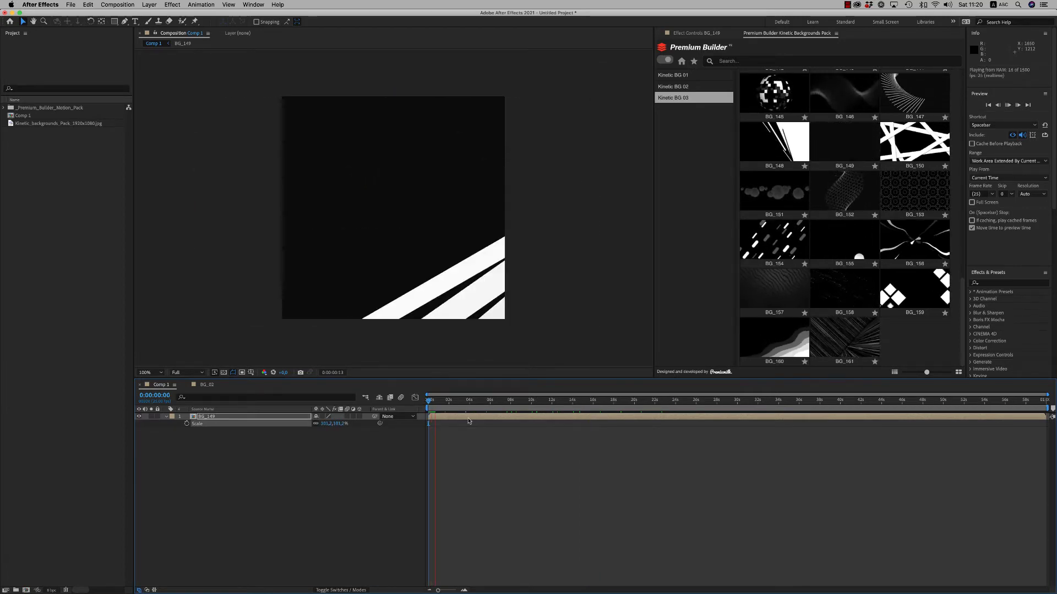
click(187, 372)
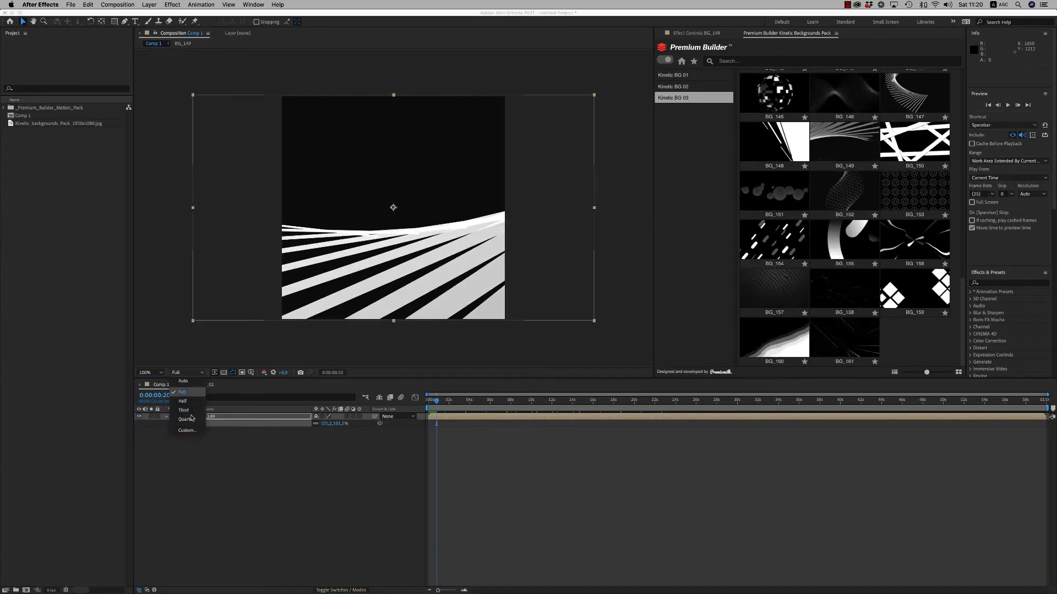
click(186, 420)
key(space)
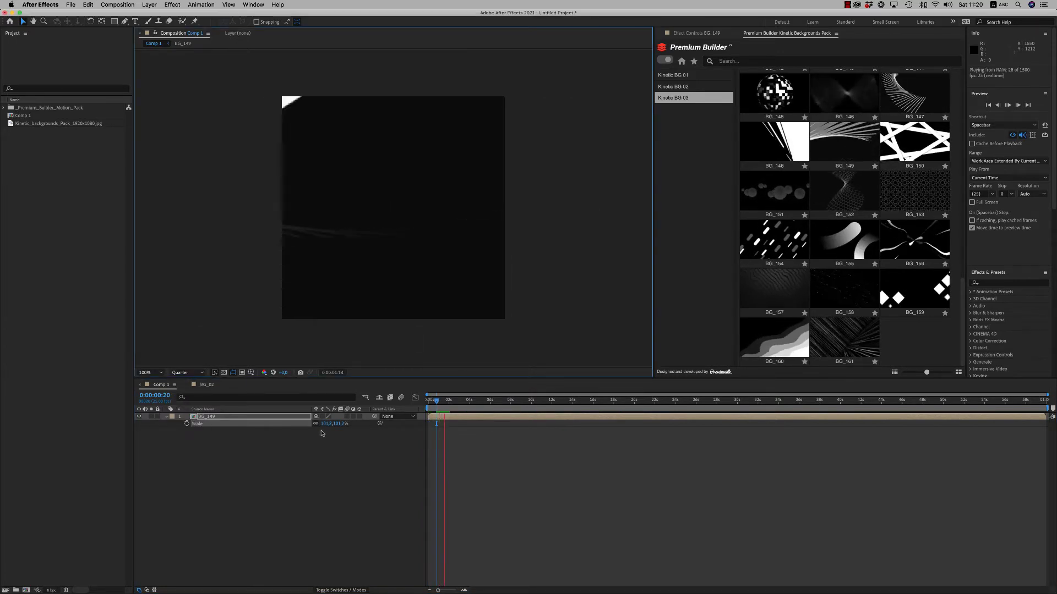
click(460, 419)
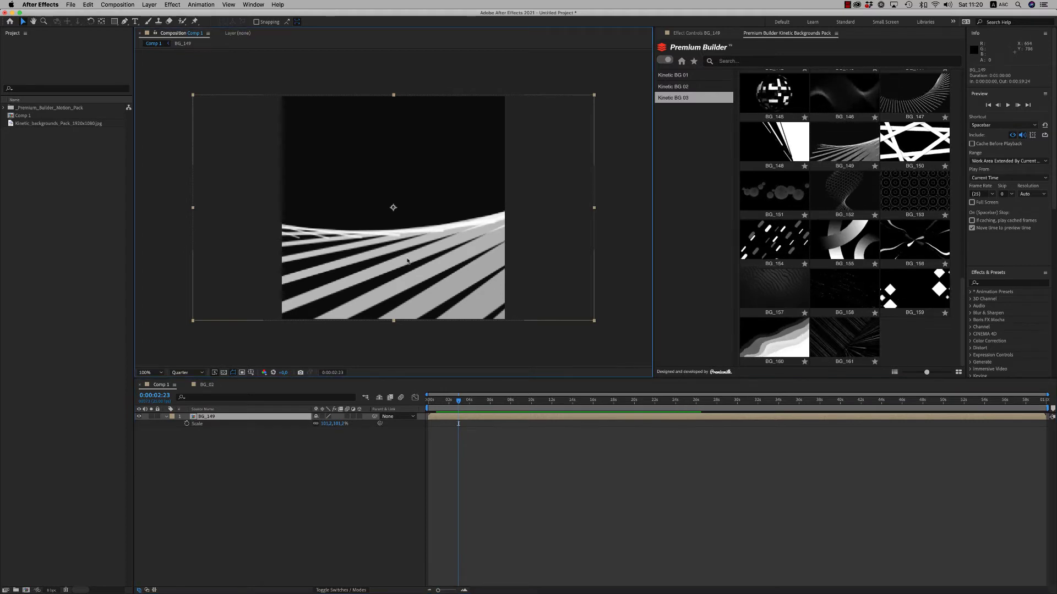
key(space)
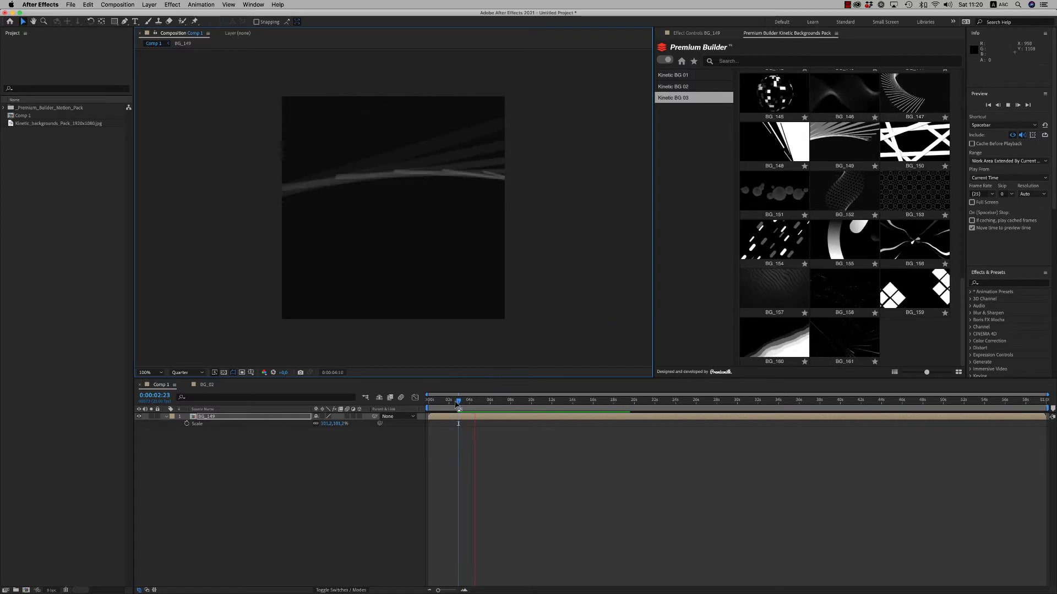
key(space)
drag(479, 405, 486, 404)
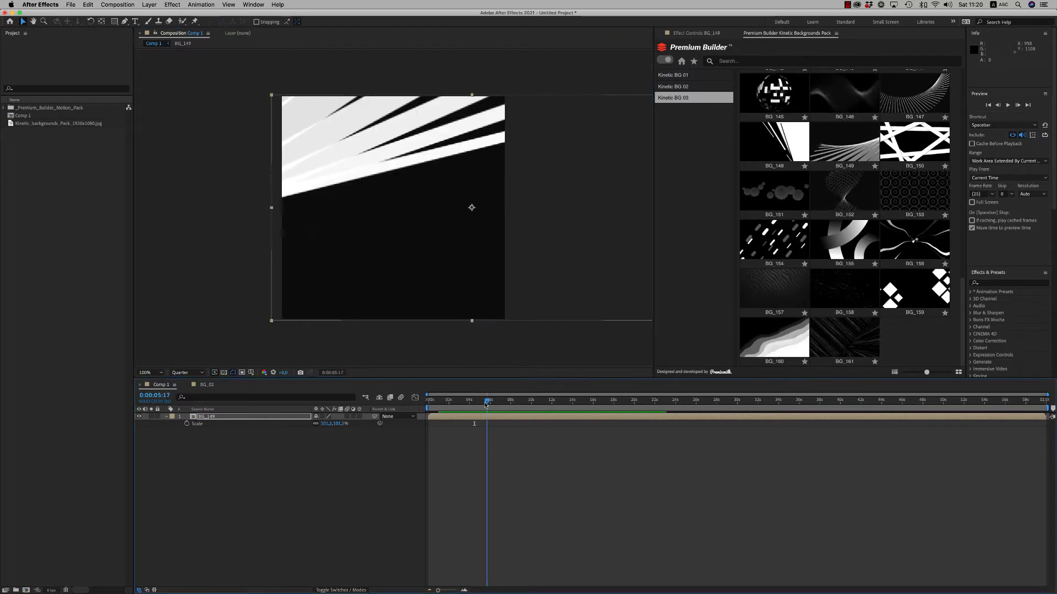
click(699, 34)
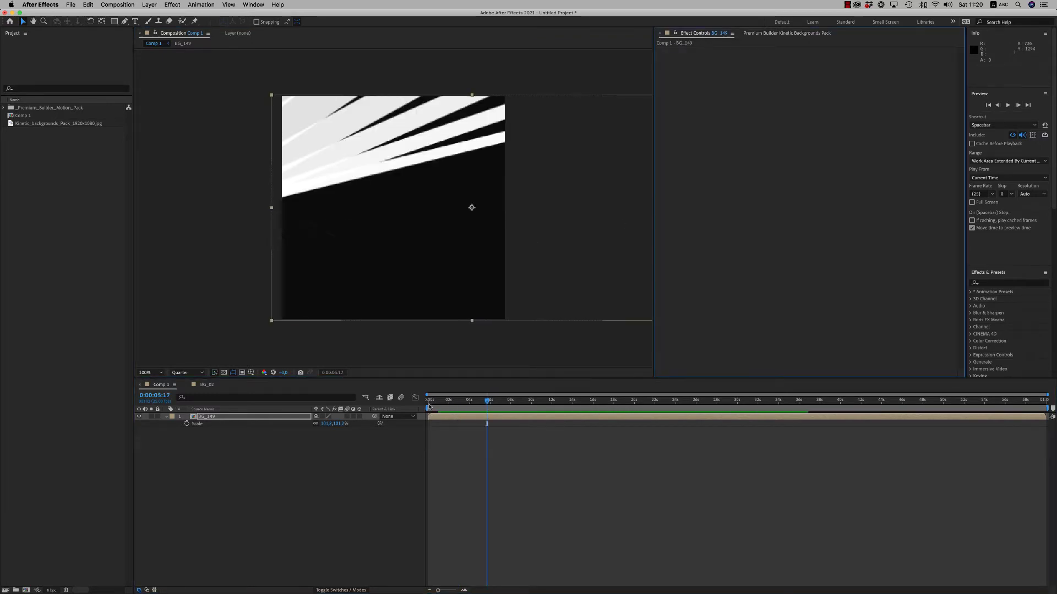
click(472, 416)
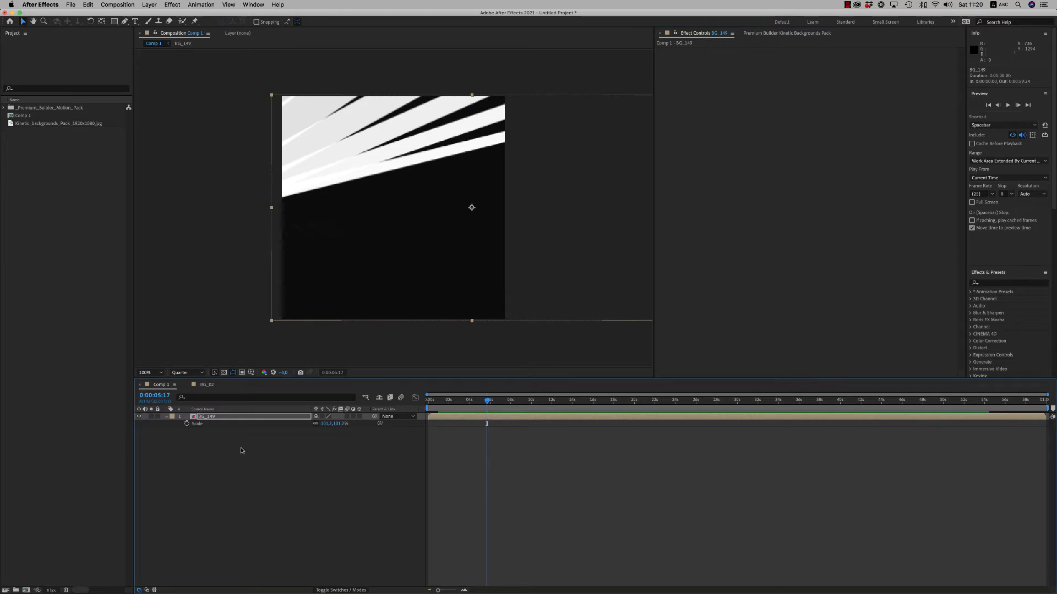
Open the BG_149 precomp and drag its Stroke_Size control down to 16
double_click(478, 419)
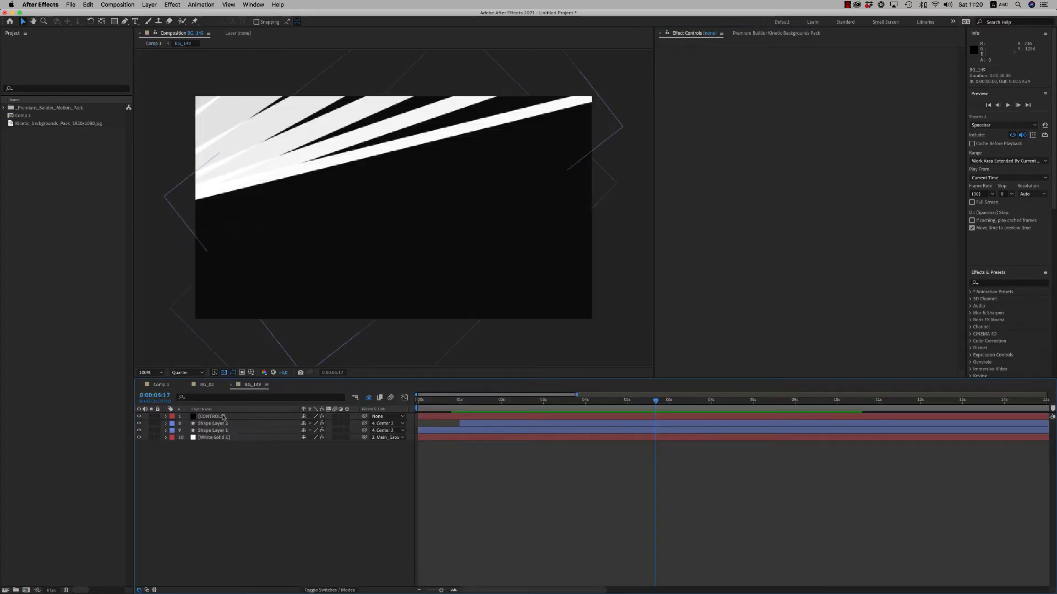
click(698, 80)
mouse_move(808, 85)
mouse_down()
mouse_move(796, 86)
mouse_move(825, 86)
mouse_up()
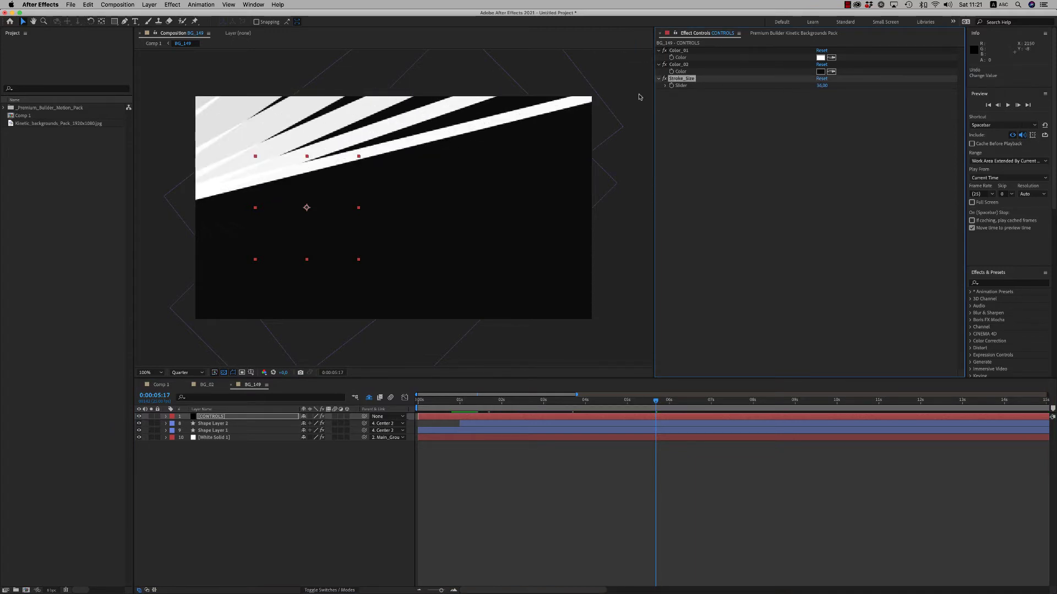
Close the BG_149 and BG_02 composition tabs, leaving Comp 1
click(244, 484)
click(231, 385)
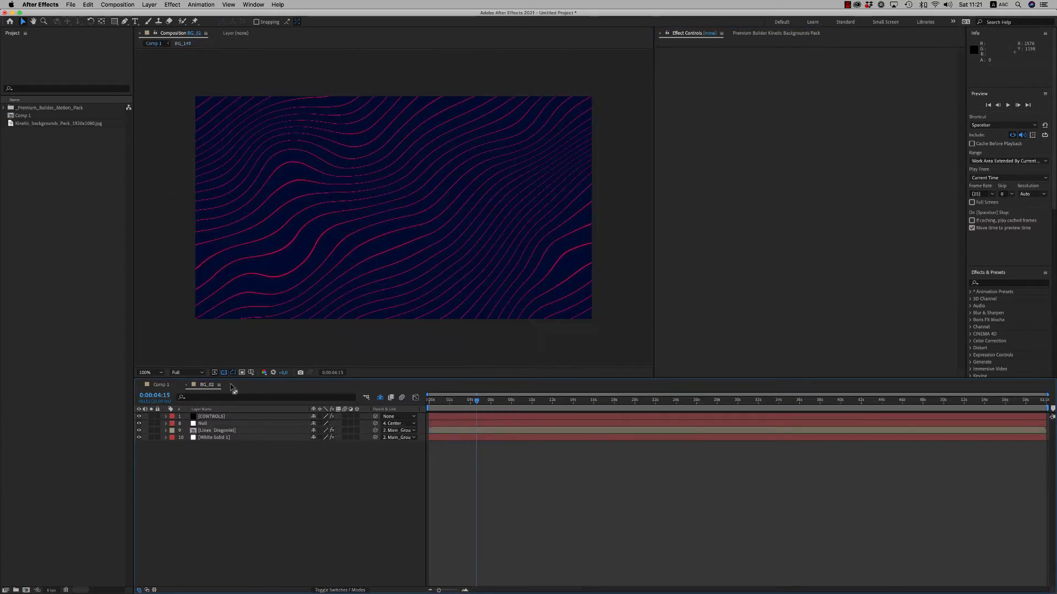
click(186, 385)
Back in Premiere Pro, insert BG_12 from the Kinetic Backgrounds Pack onto Sequence 01
mouse_move(508, 589)
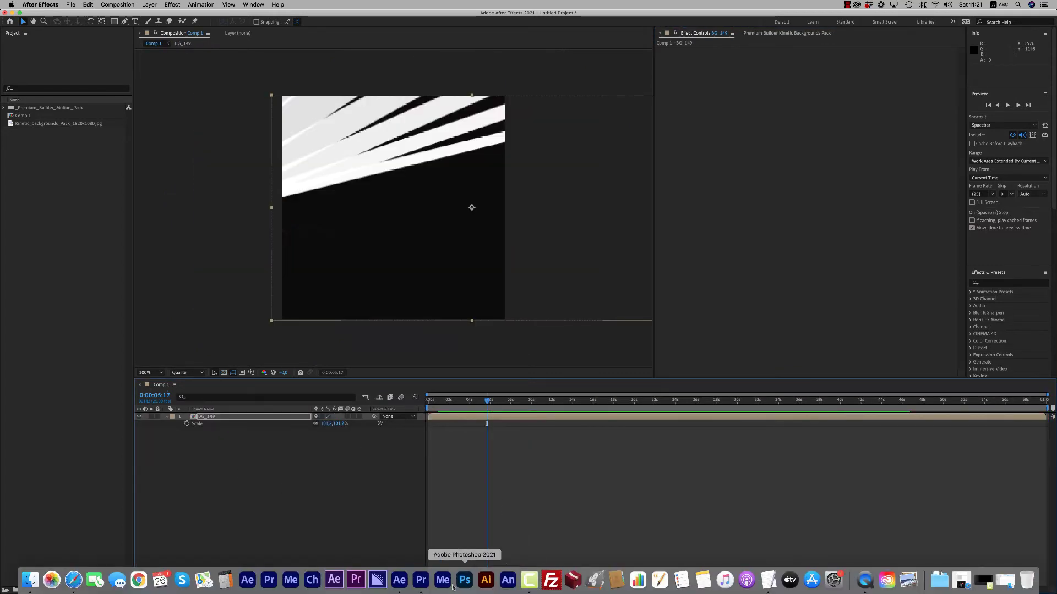
click(420, 580)
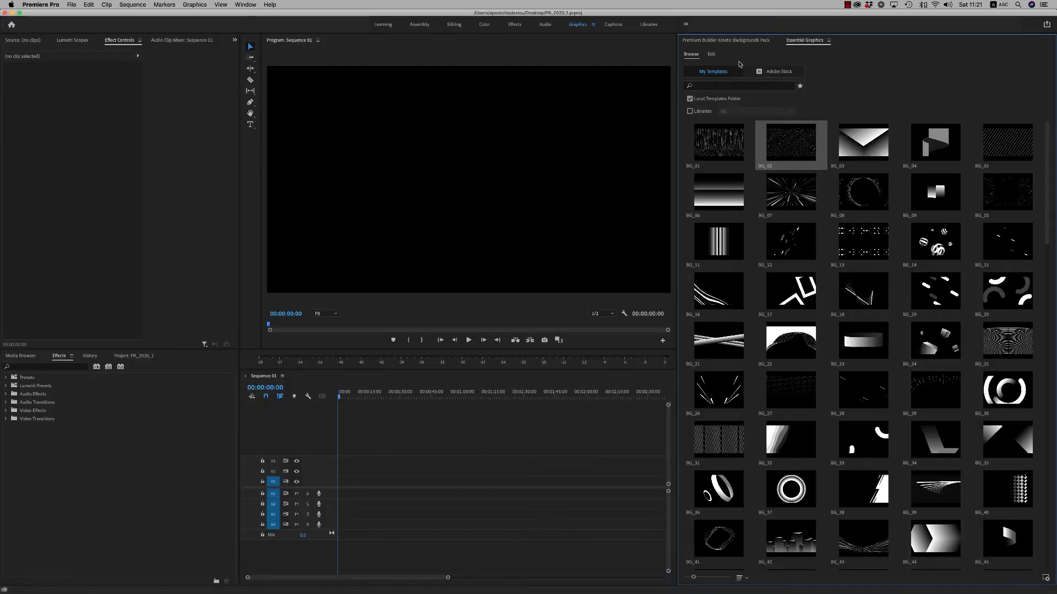
click(735, 41)
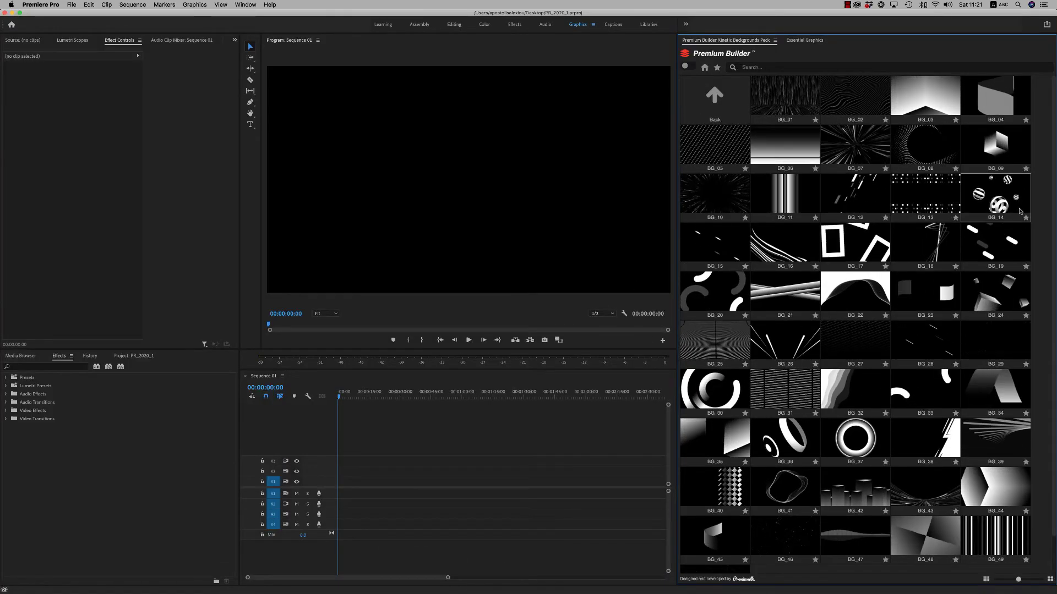
click(845, 197)
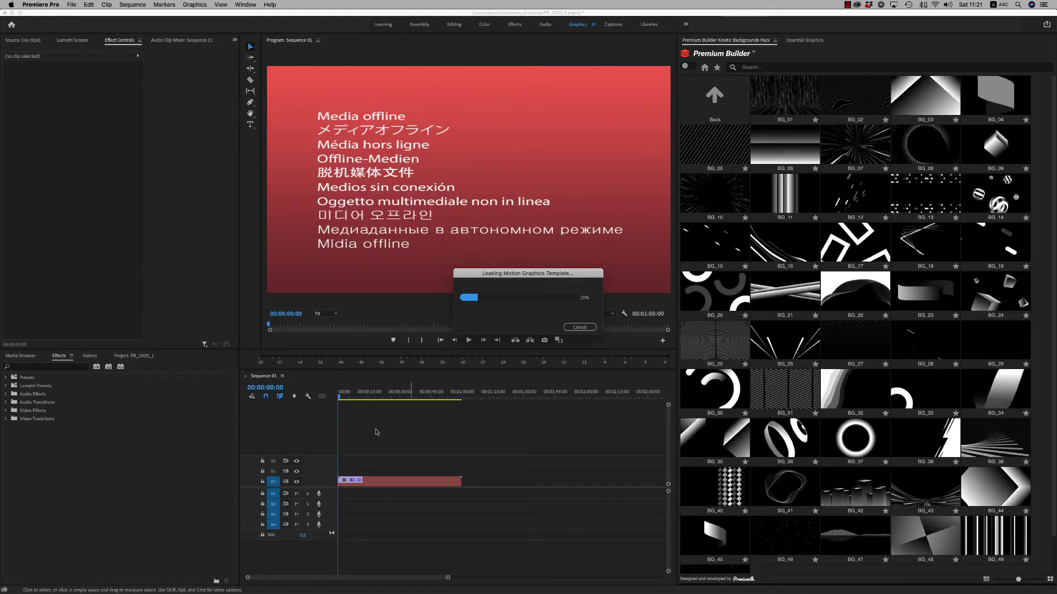
click(360, 393)
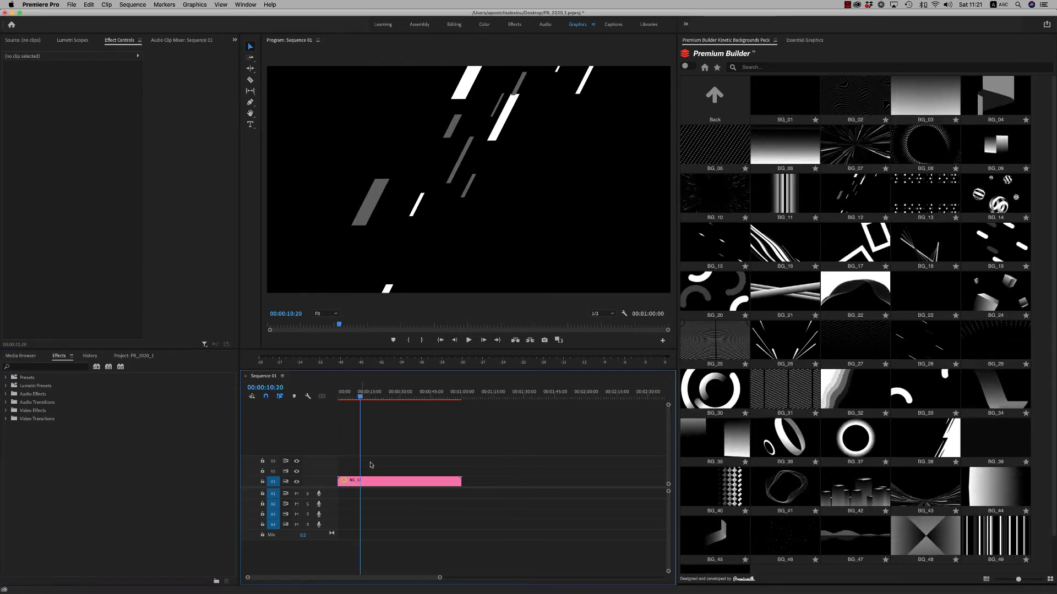
In Essential Graphics, set BG_12's Color 1 to cyan and Color 2 to magenta
click(374, 481)
click(807, 40)
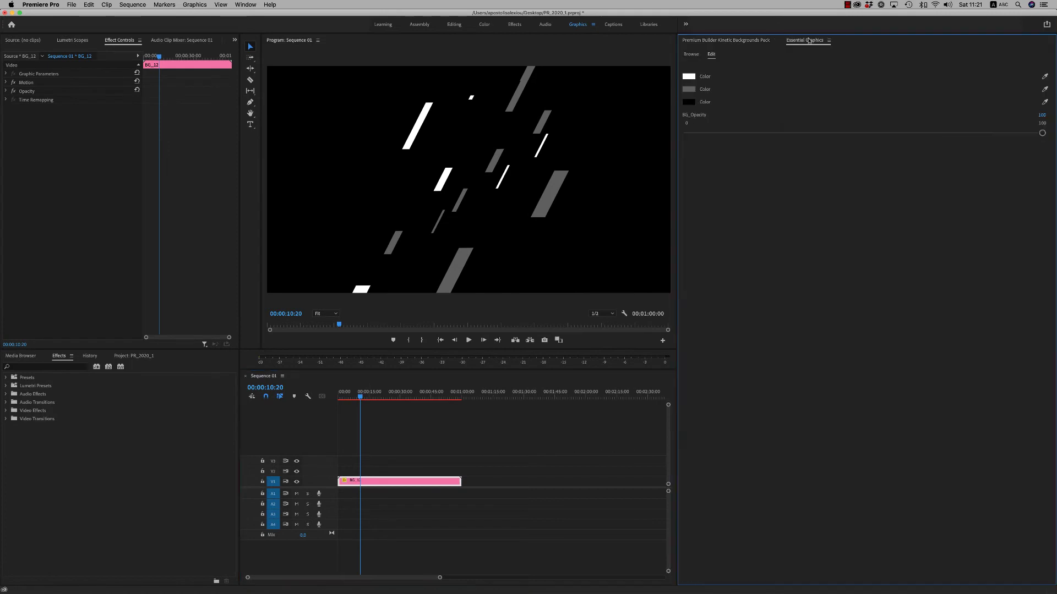
click(689, 77)
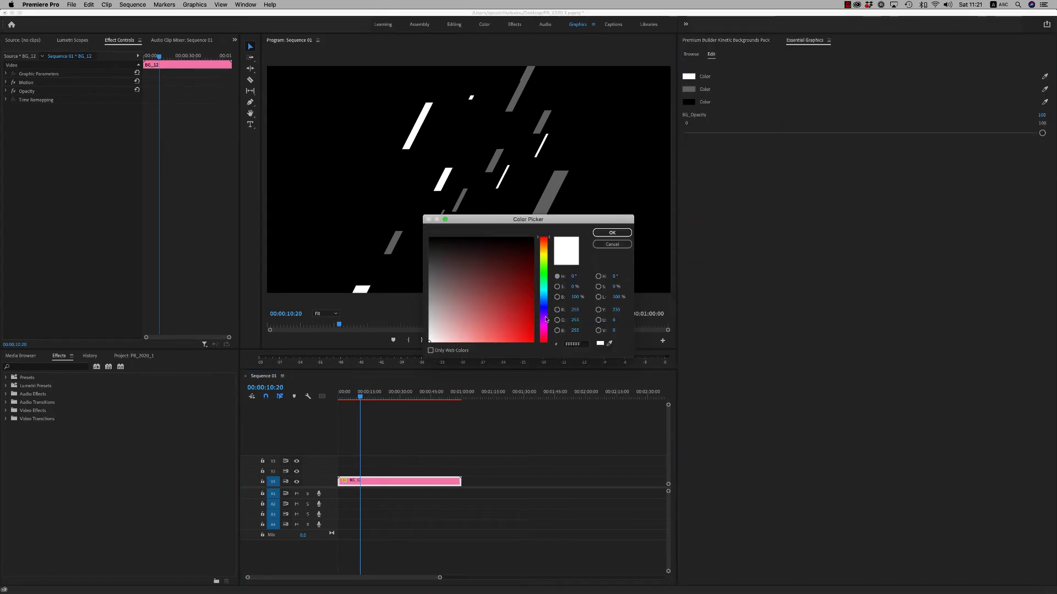
click(543, 287)
click(530, 334)
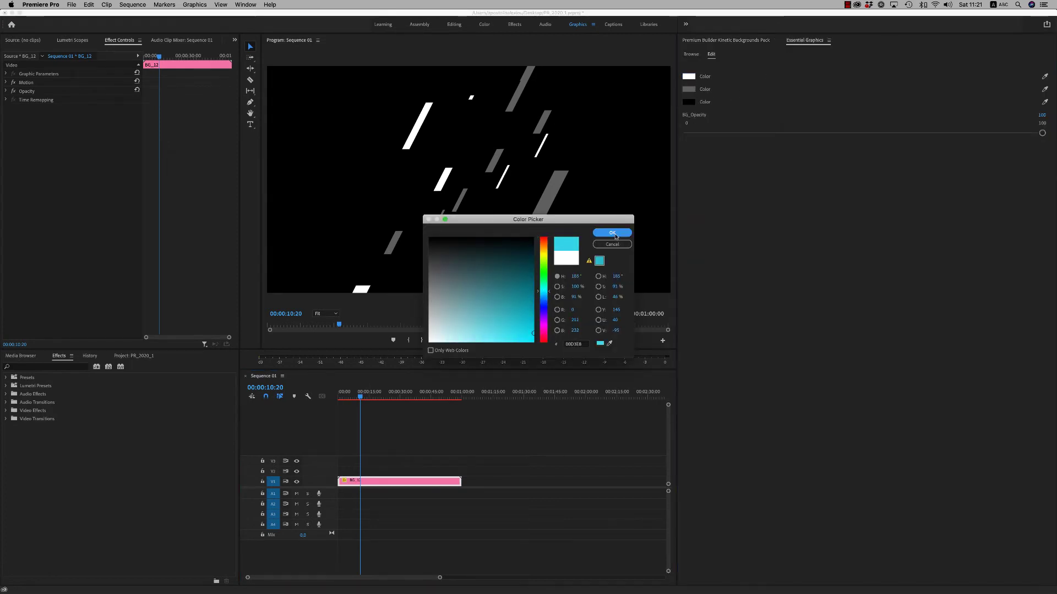
click(613, 233)
click(693, 90)
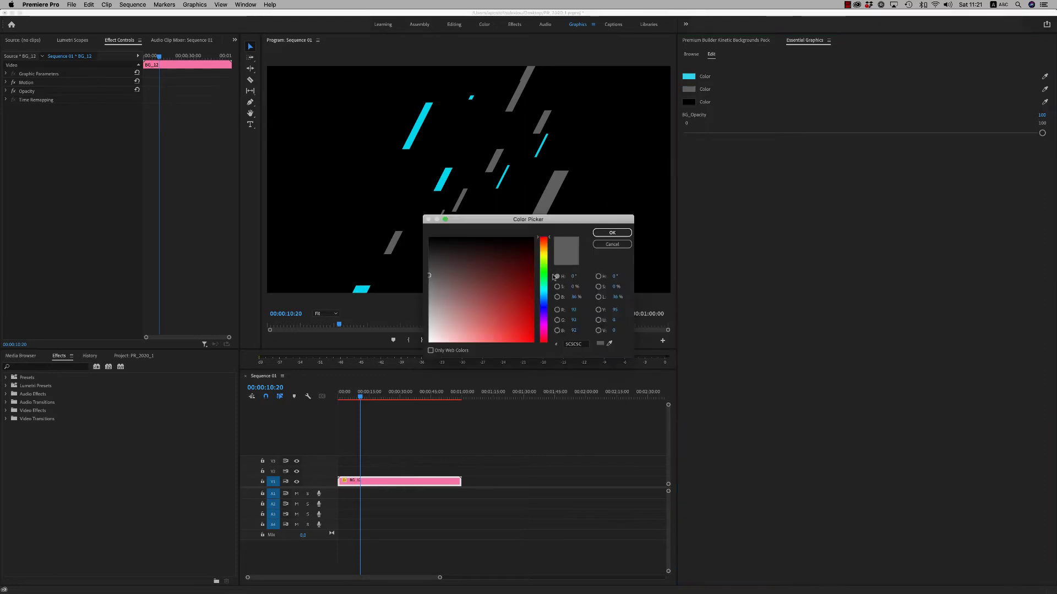
click(544, 323)
click(525, 321)
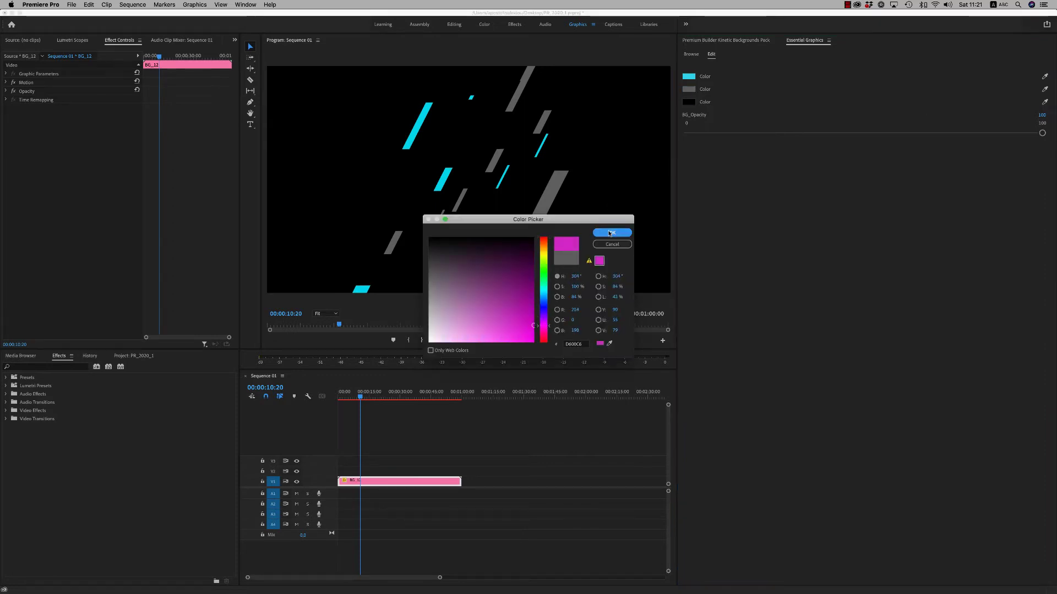
click(612, 233)
Move the BG_12 clip up to track V2 with opacity back at 100, then return to the pack browser
drag(898, 133, 700, 133)
drag(364, 482, 369, 472)
drag(364, 400, 372, 398)
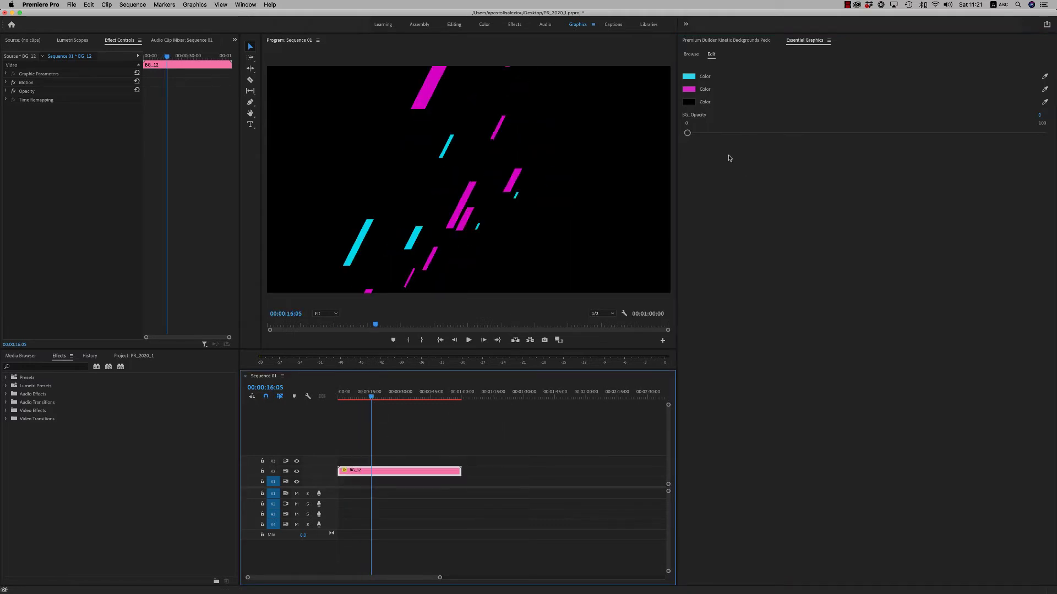
click(688, 134)
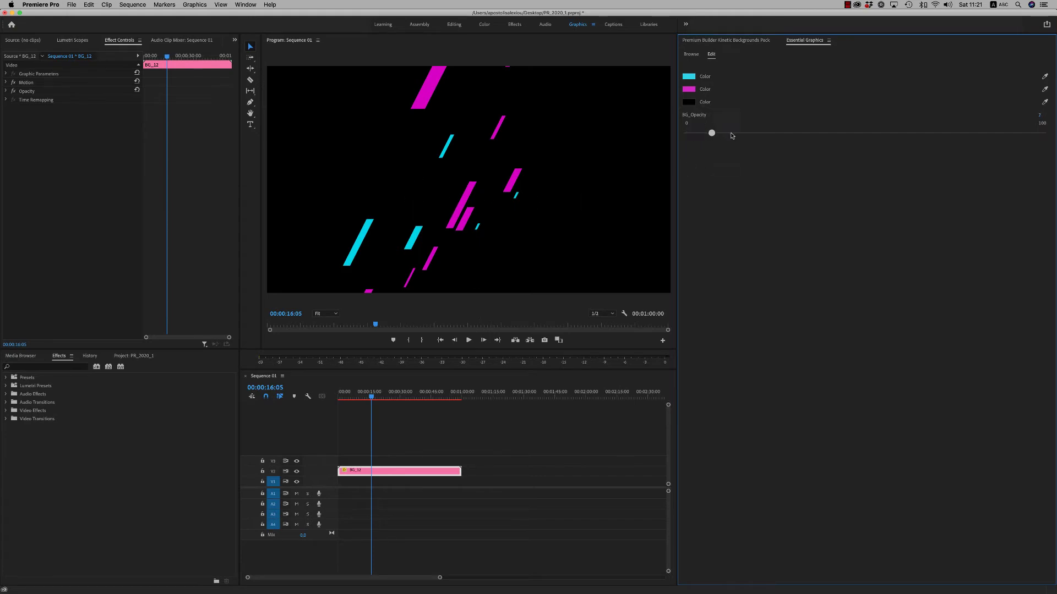
drag(772, 133, 958, 121)
click(746, 43)
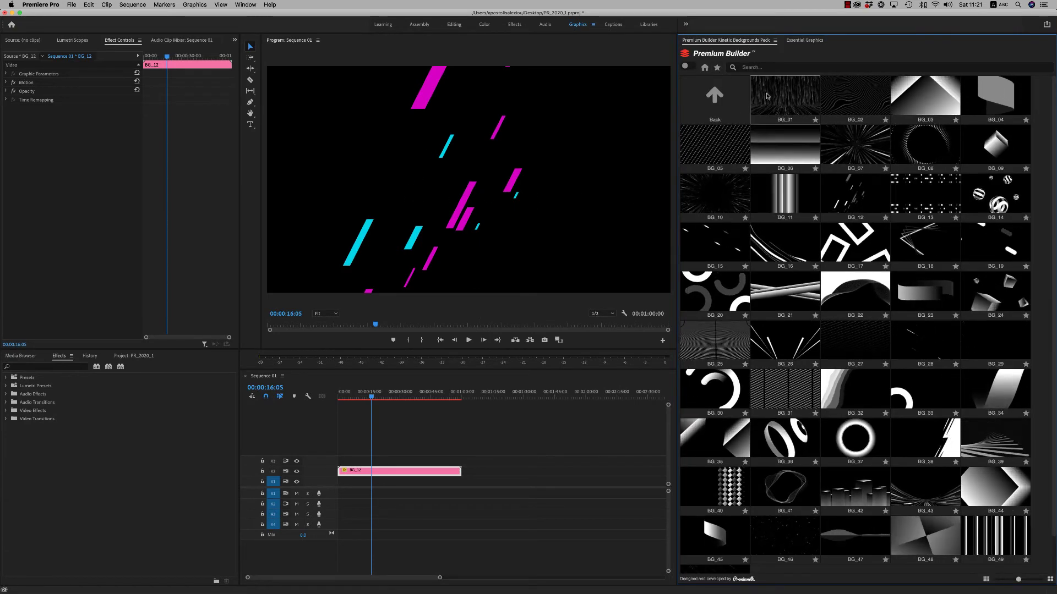
Star BG_112, BG_117 and BG_114 as favourites in the third Kinetic BG folder
click(712, 68)
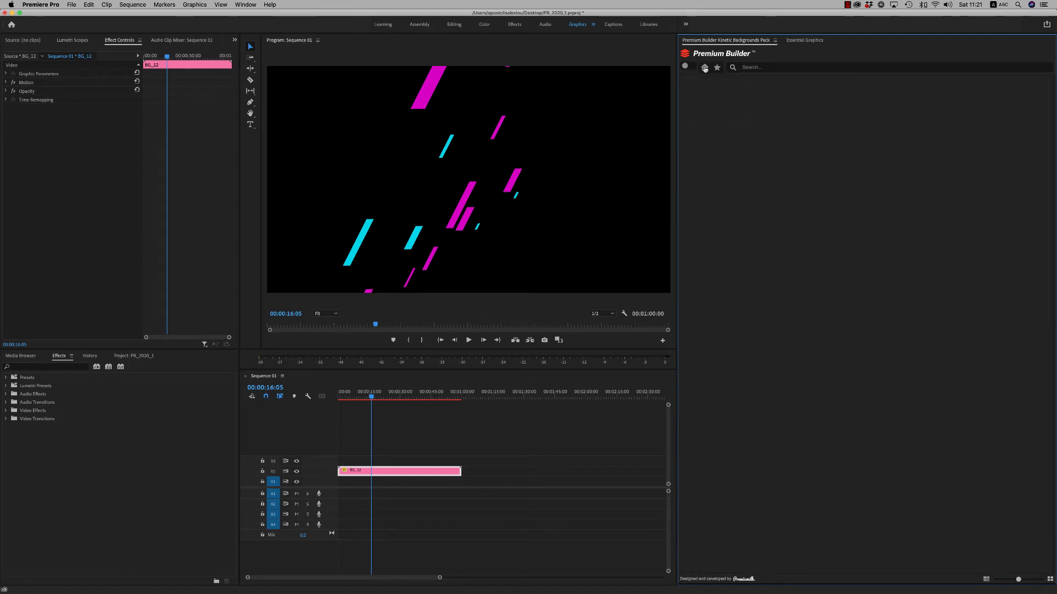
click(704, 68)
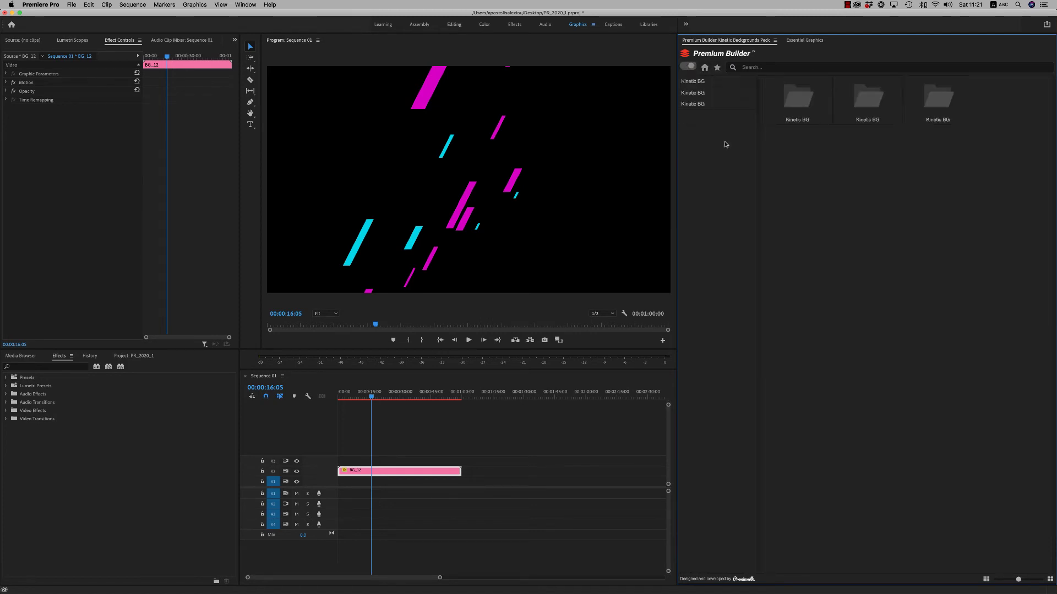
click(710, 104)
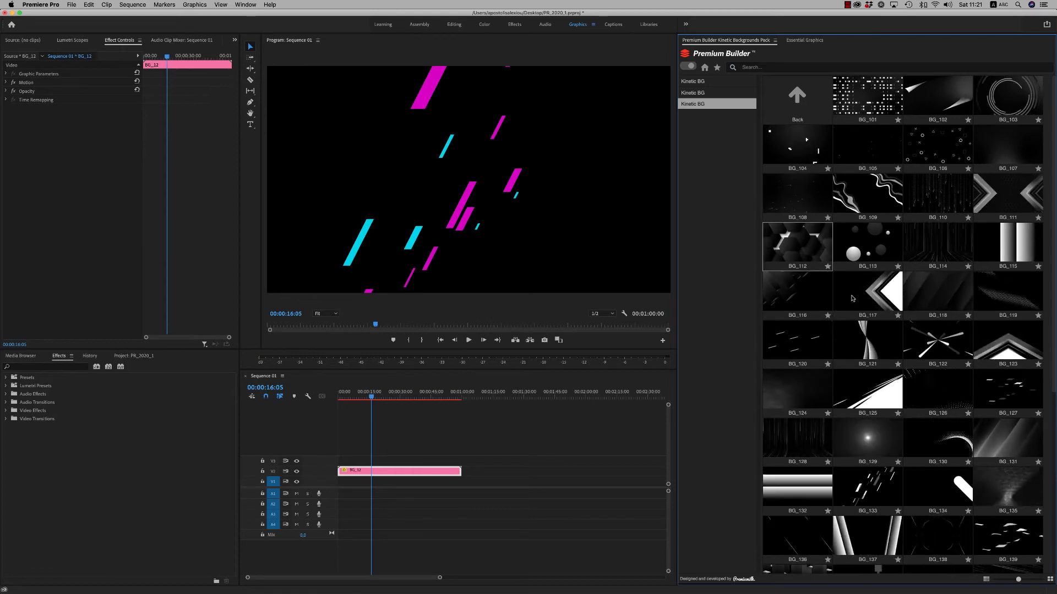
click(827, 267)
click(898, 315)
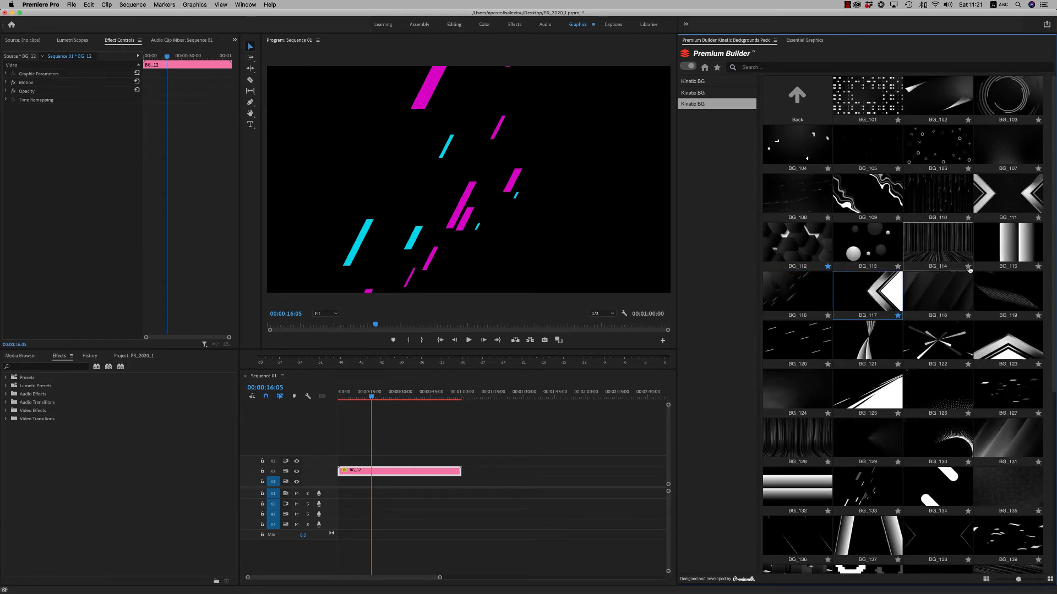
click(968, 266)
click(716, 68)
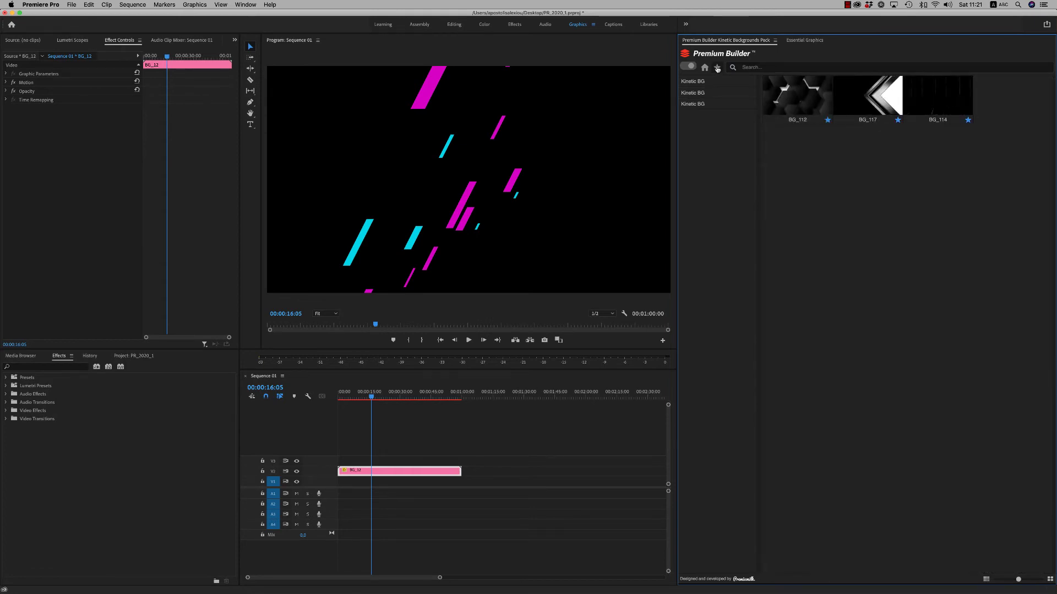
click(705, 67)
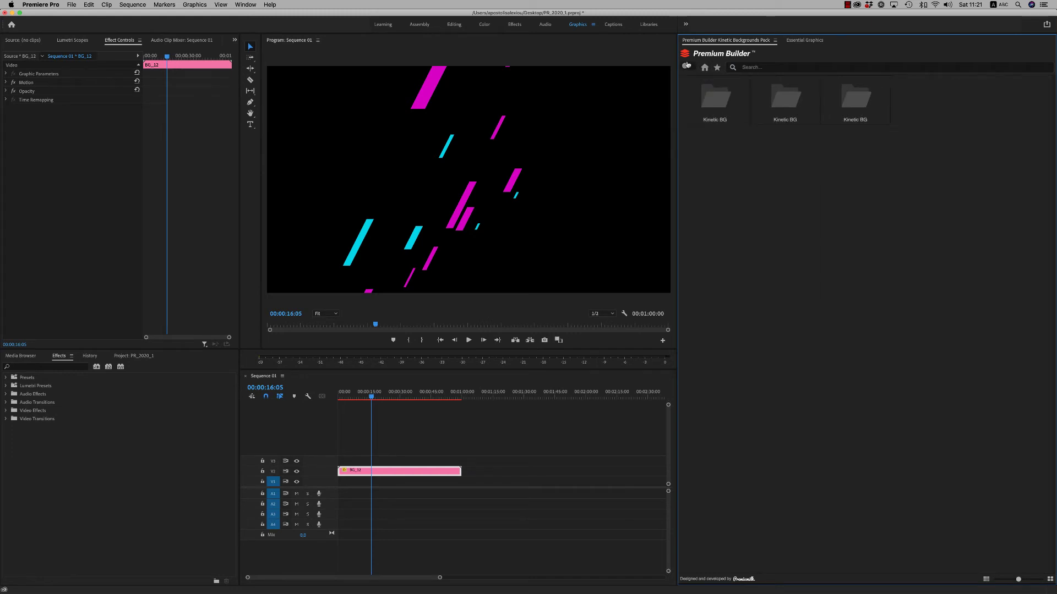
Open Essential Graphics' Browse template library and select the BG_12 clip
click(687, 65)
click(694, 88)
click(805, 41)
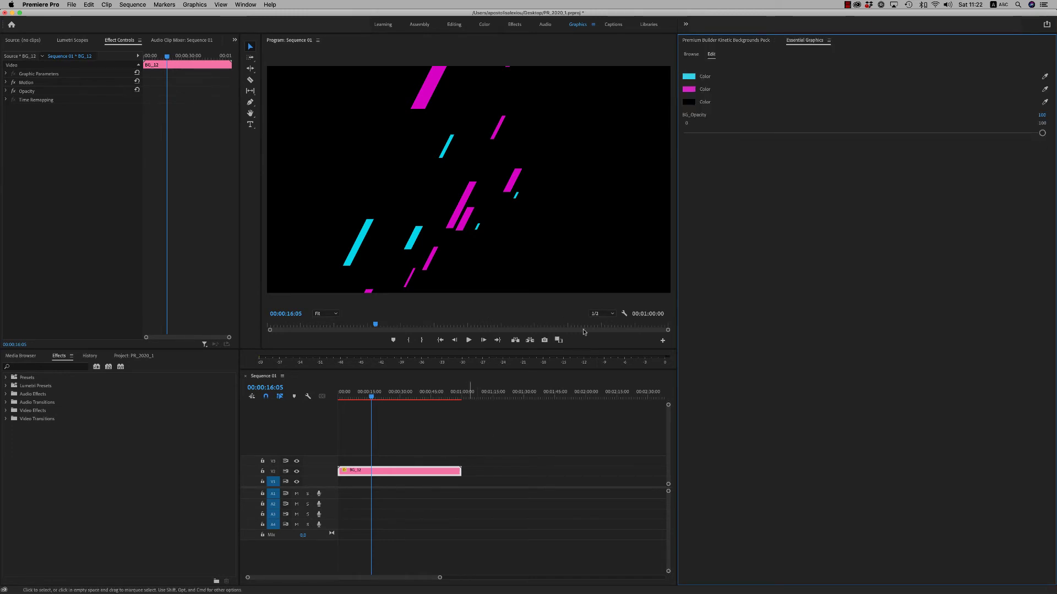
click(692, 54)
click(426, 470)
Delete BG_12, drop the BG_17 template onto track V1, and preview it
key(Delete)
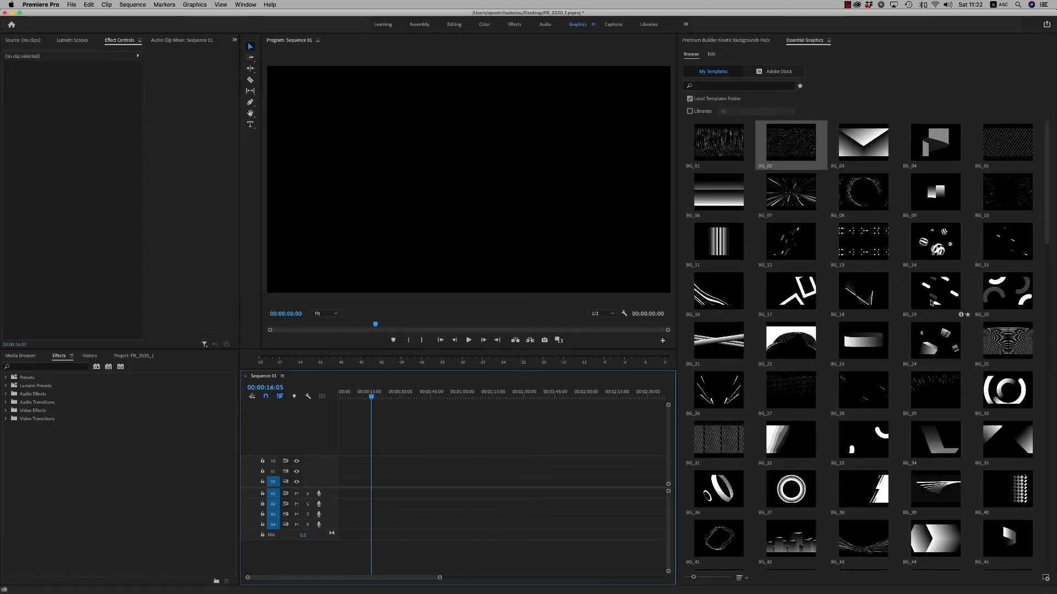
drag(791, 297, 363, 486)
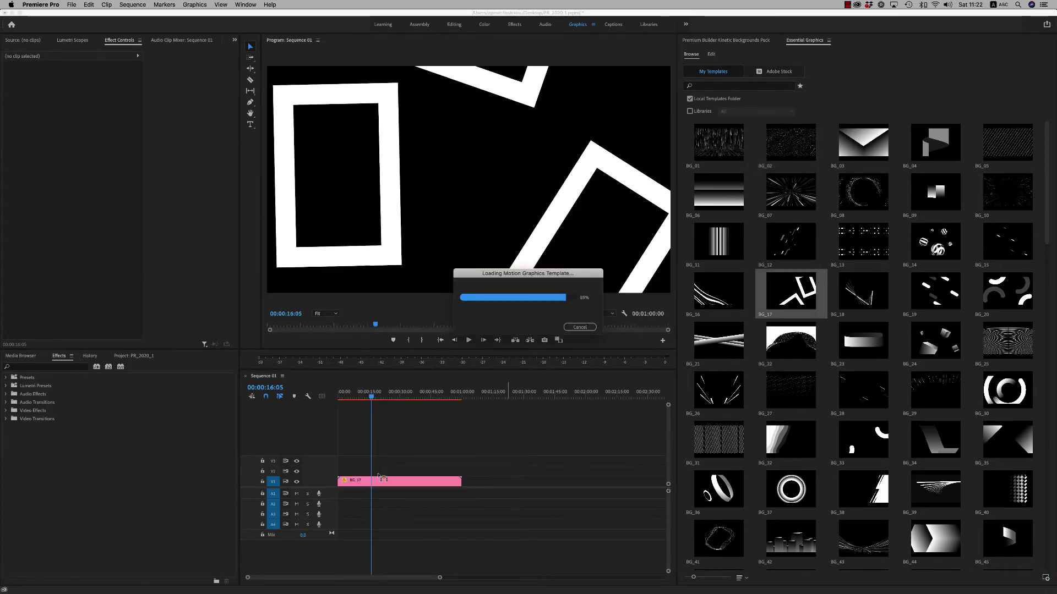
key(space)
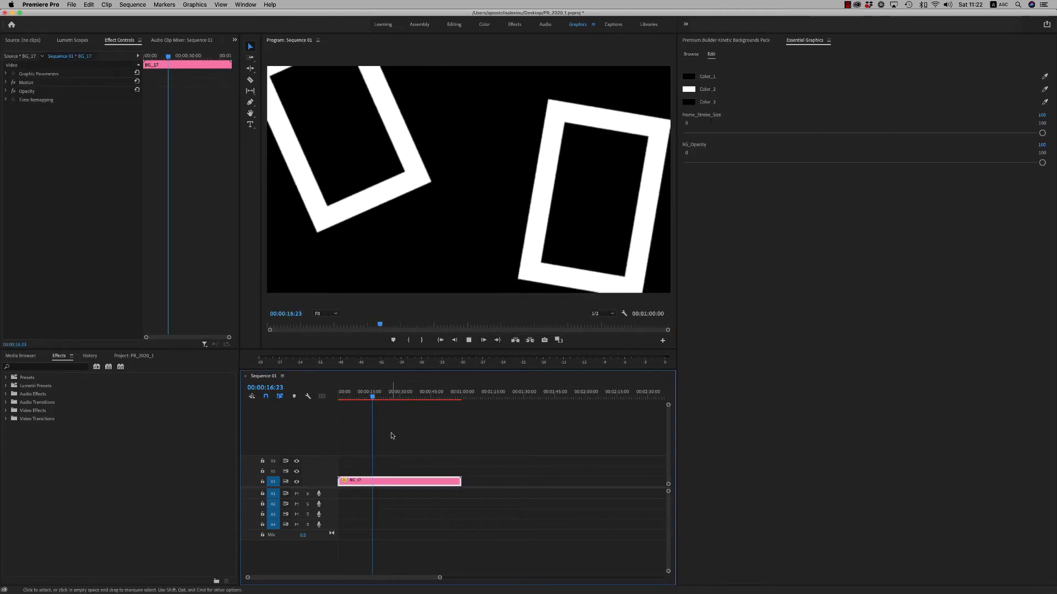
key(space)
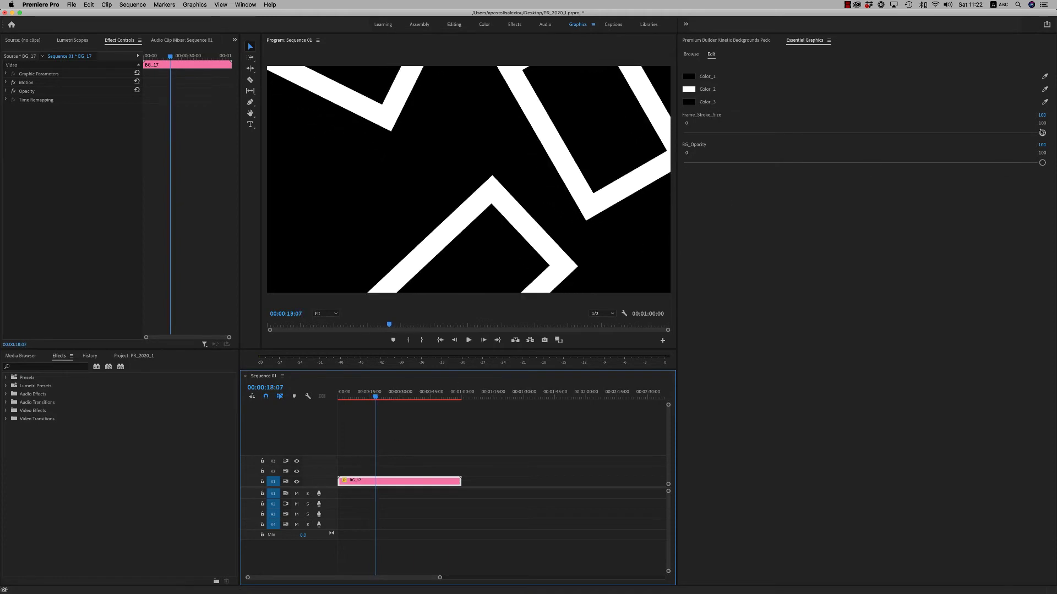
mouse_move(1041, 132)
mouse_down()
mouse_move(764, 135)
mouse_move(1054, 139)
mouse_up()
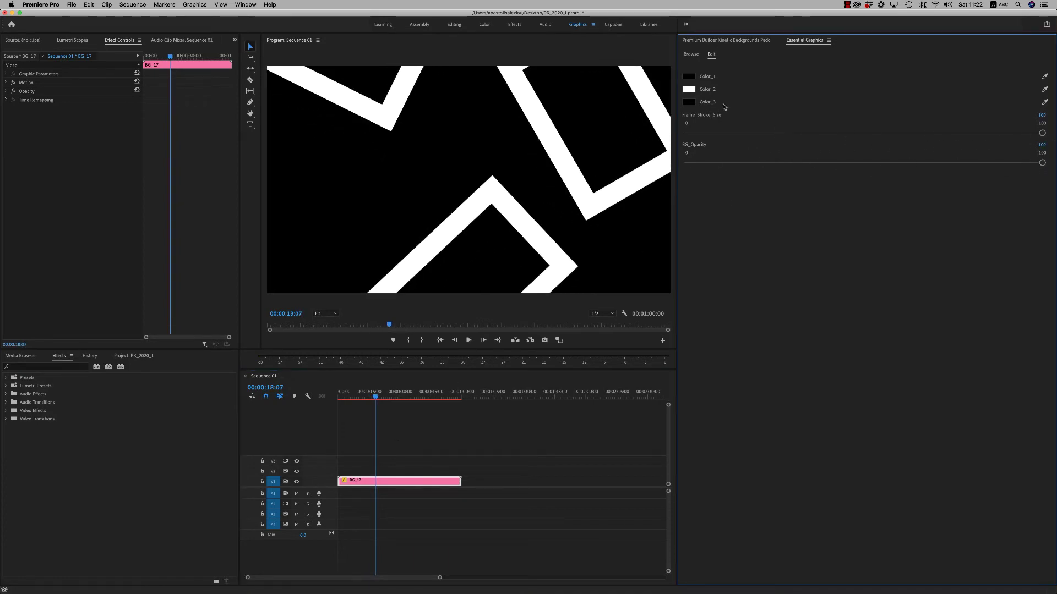
click(689, 90)
click(612, 247)
Place the BG_07 template on track V1 and apply the Tint effect to it
click(691, 54)
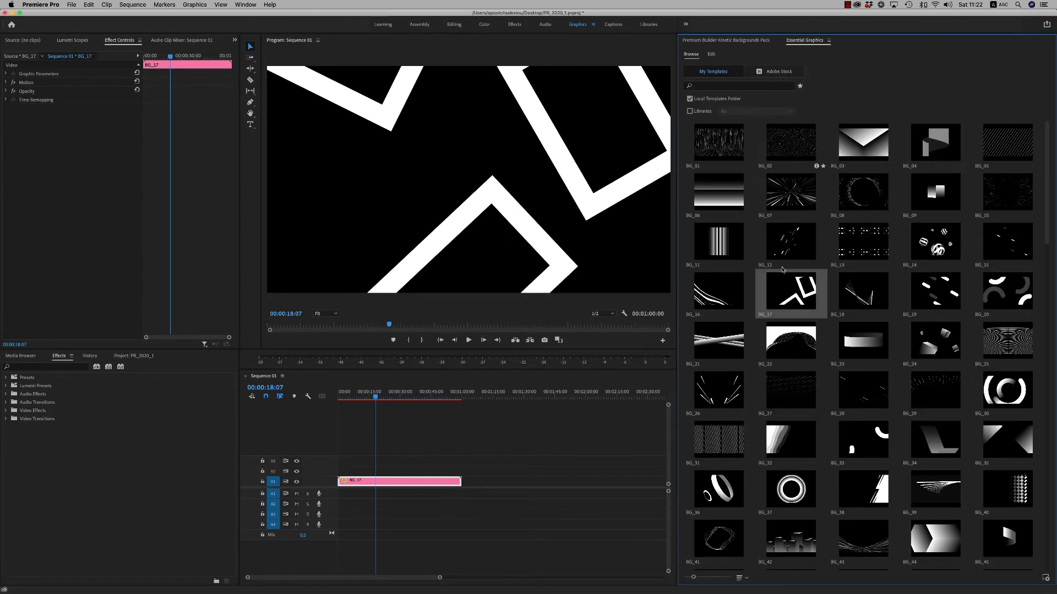
drag(788, 194, 309, 490)
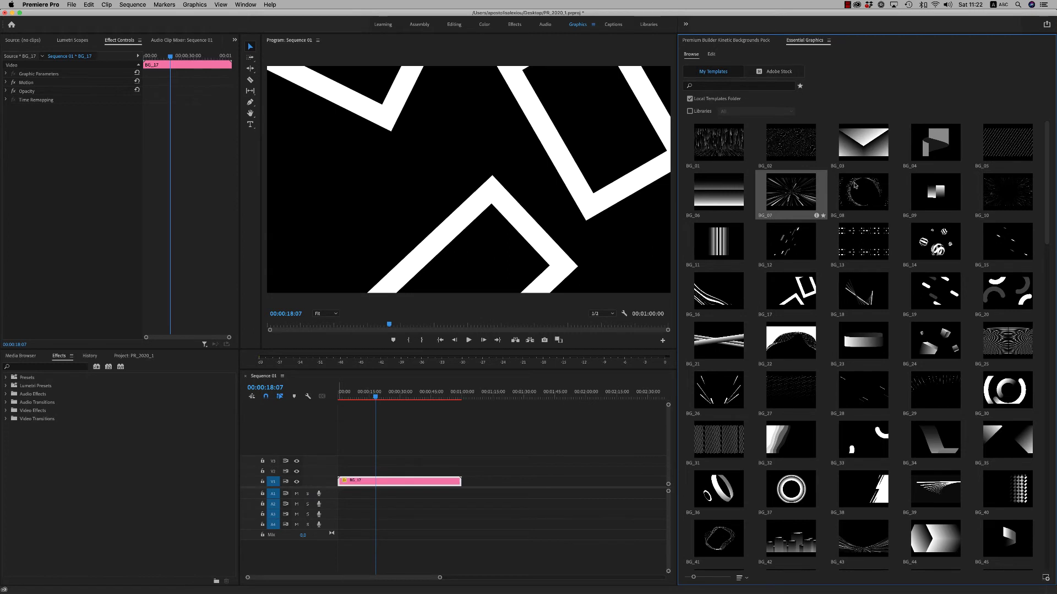
drag(709, 250, 345, 485)
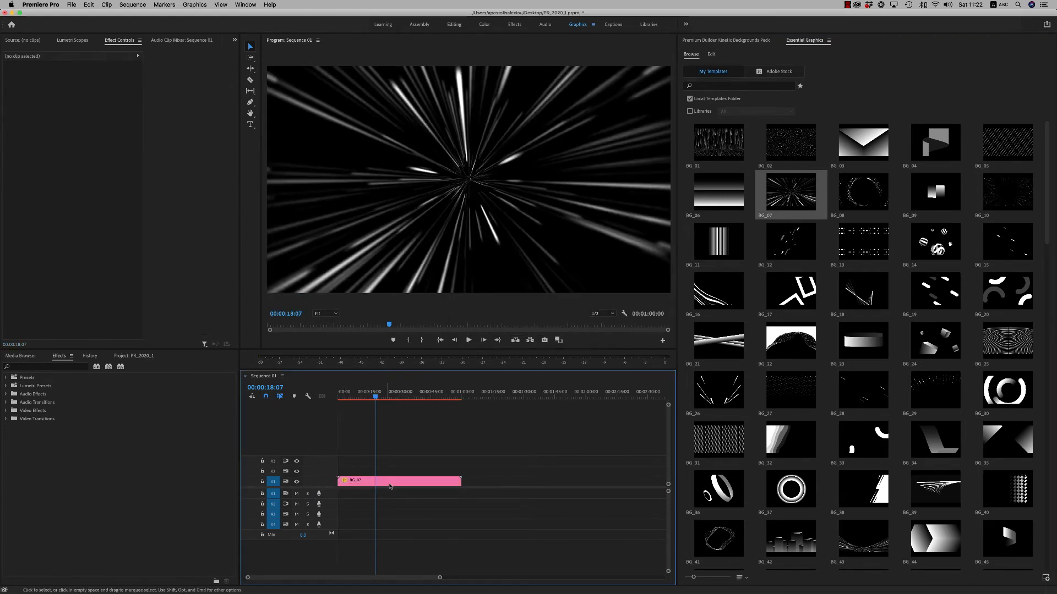
click(408, 483)
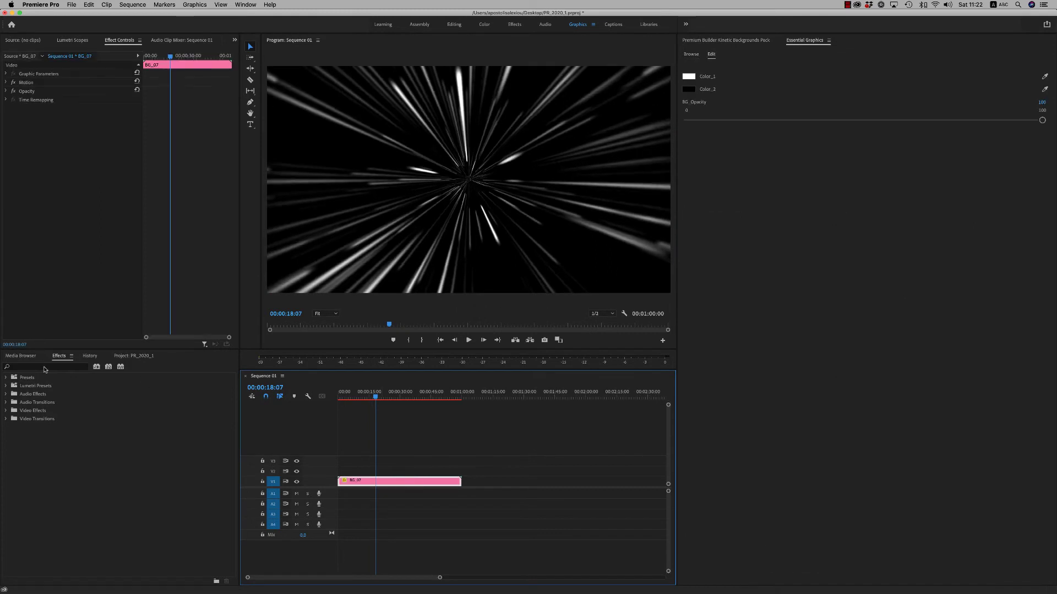
click(44, 366)
text(tint)
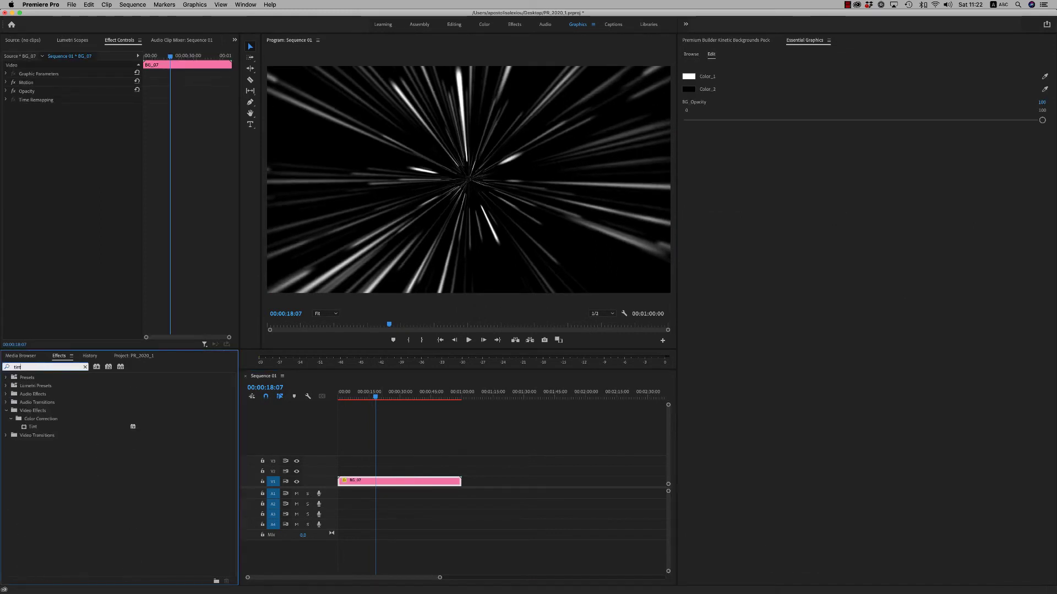
drag(34, 426, 393, 482)
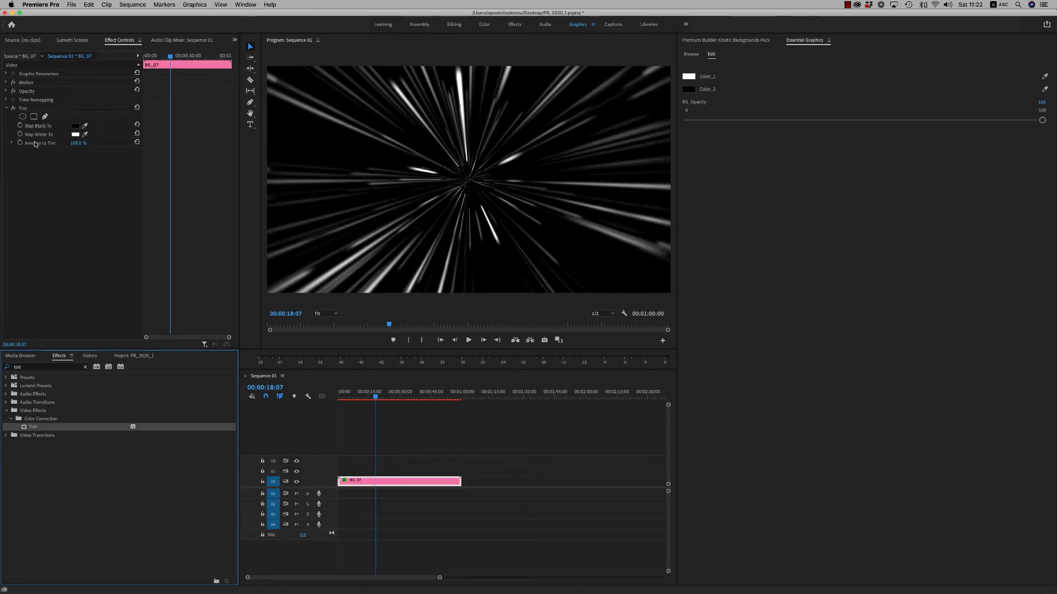
Set Tint's Map White To magenta and Map Black To deep navy
click(77, 135)
click(543, 327)
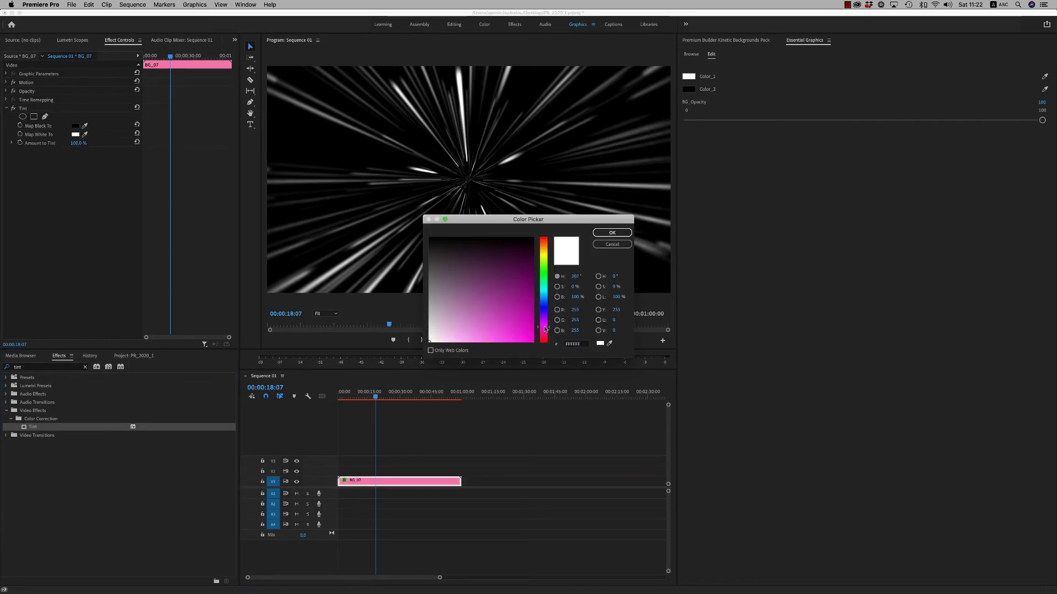
click(612, 233)
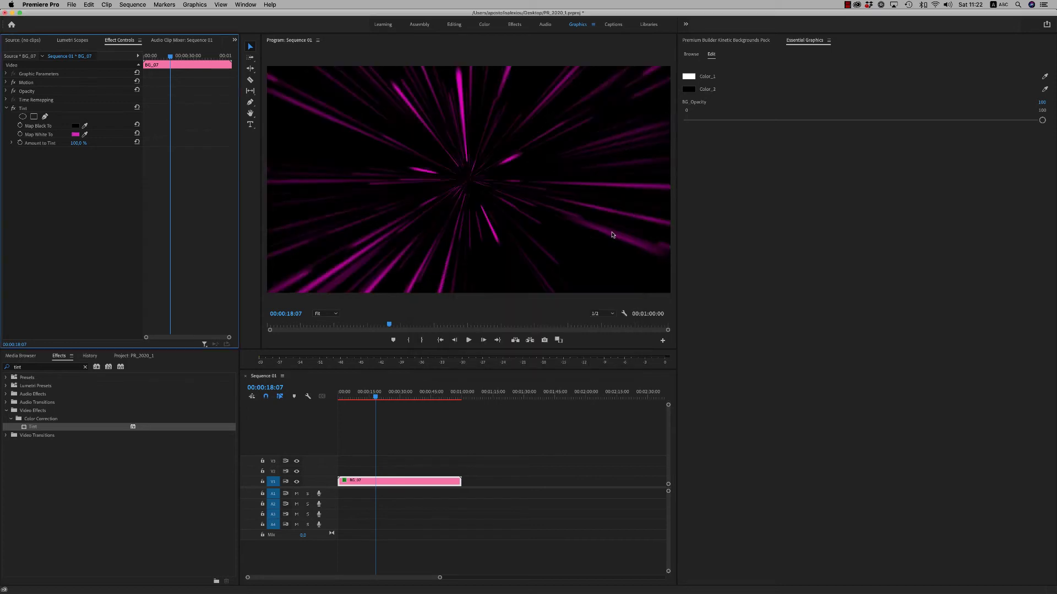
click(76, 127)
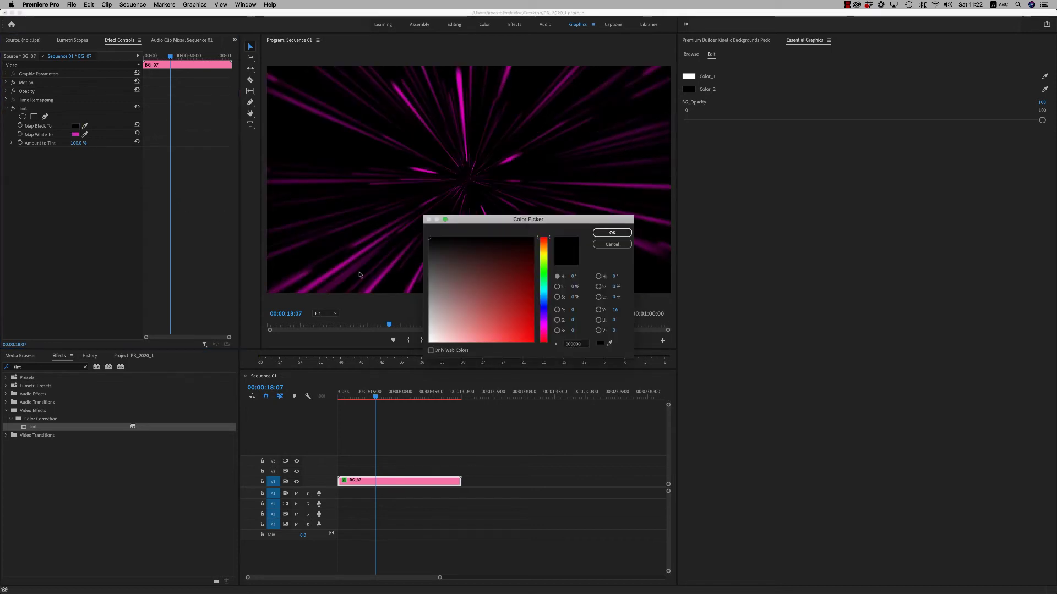
click(543, 304)
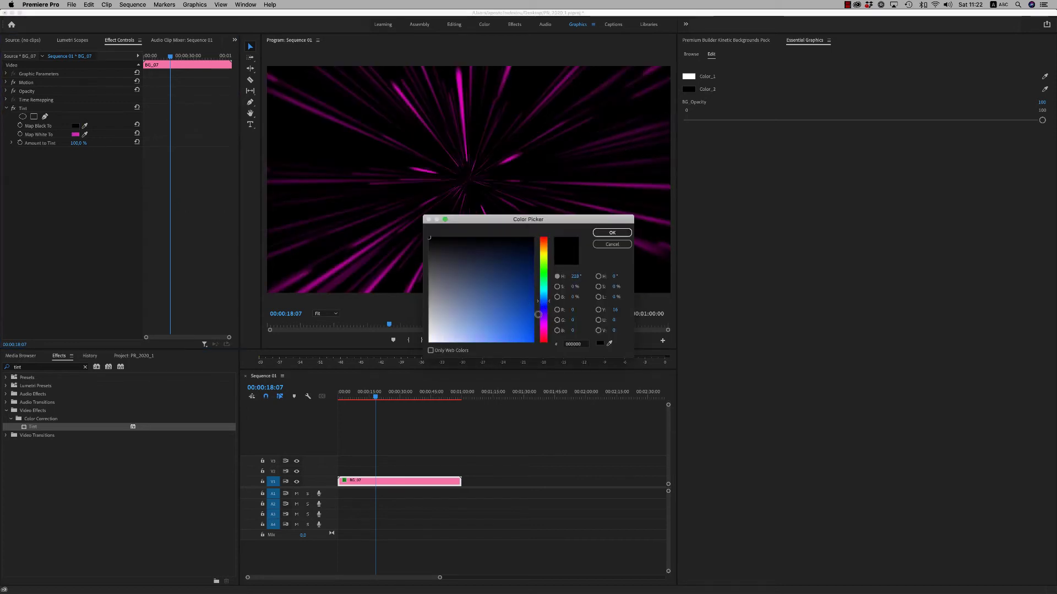
click(533, 315)
drag(523, 295, 543, 263)
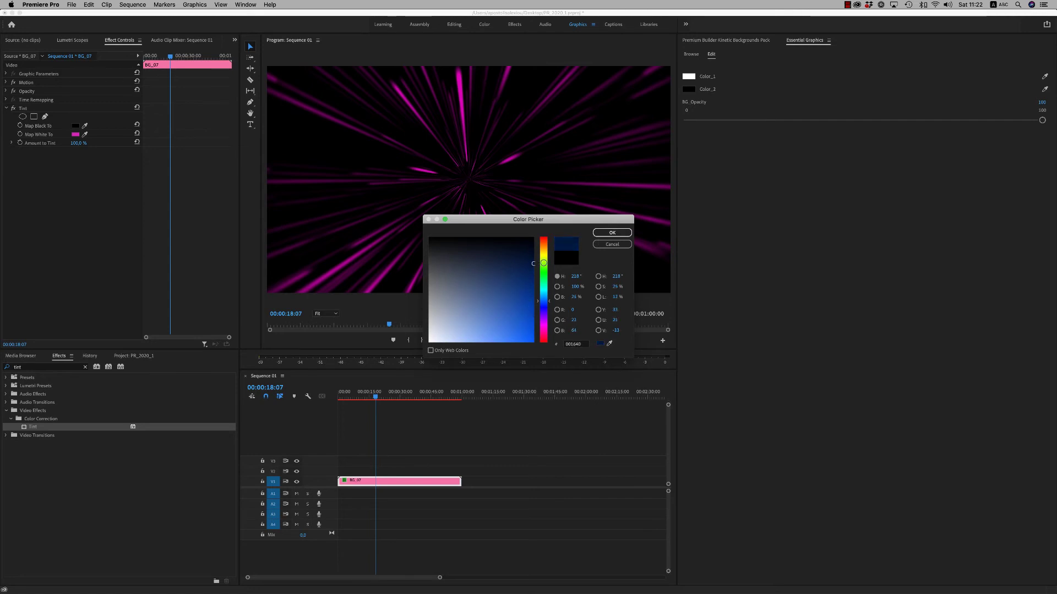
click(613, 235)
Delete the BG_07 clip and return to the Kinetic Backgrounds template browser
mouse_move(379, 399)
mouse_down()
mouse_move(420, 401)
mouse_move(393, 403)
mouse_up()
key(shift+Left)
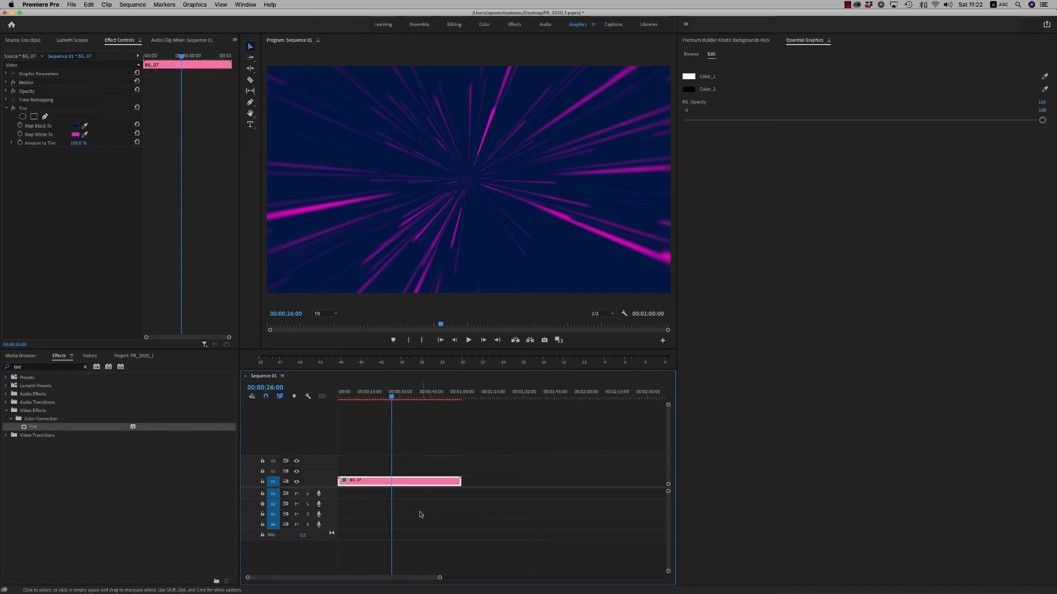
key(Delete)
click(702, 42)
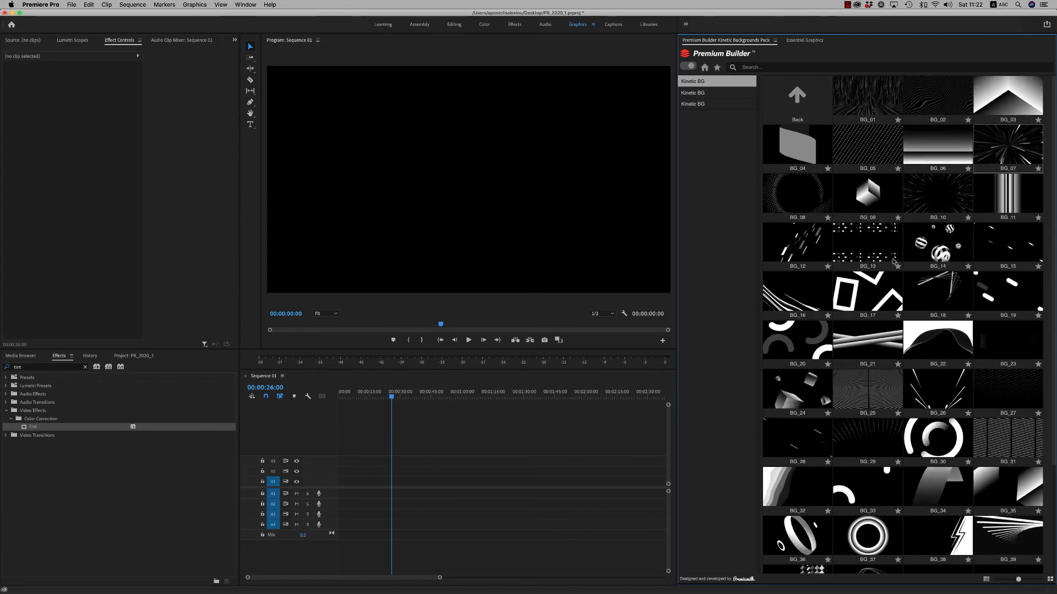
Insert BG_07 from Premium Builder, check its colour parameters, then delete it again
click(999, 158)
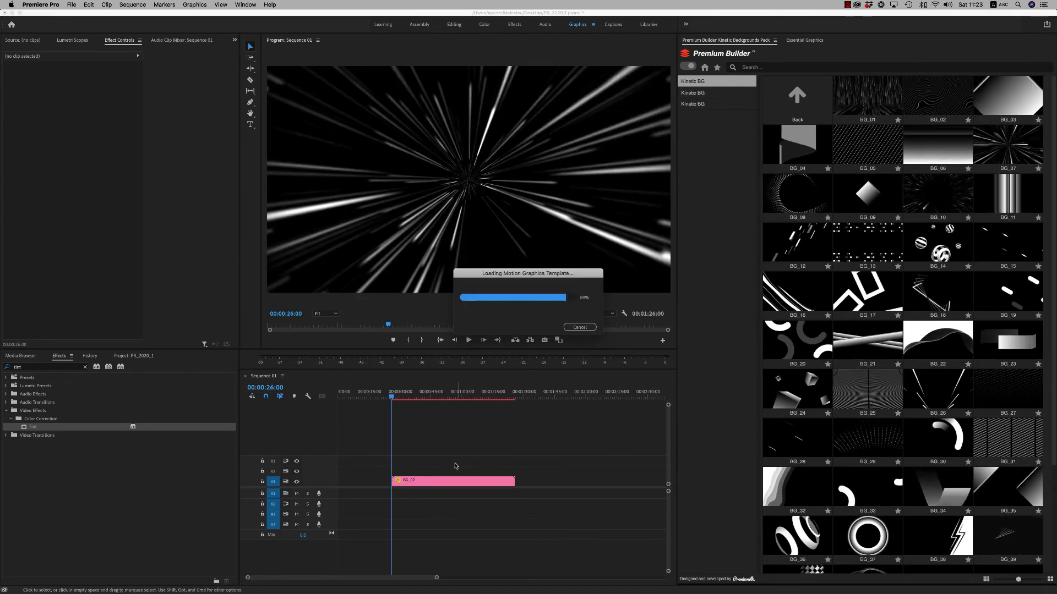
click(438, 483)
click(804, 40)
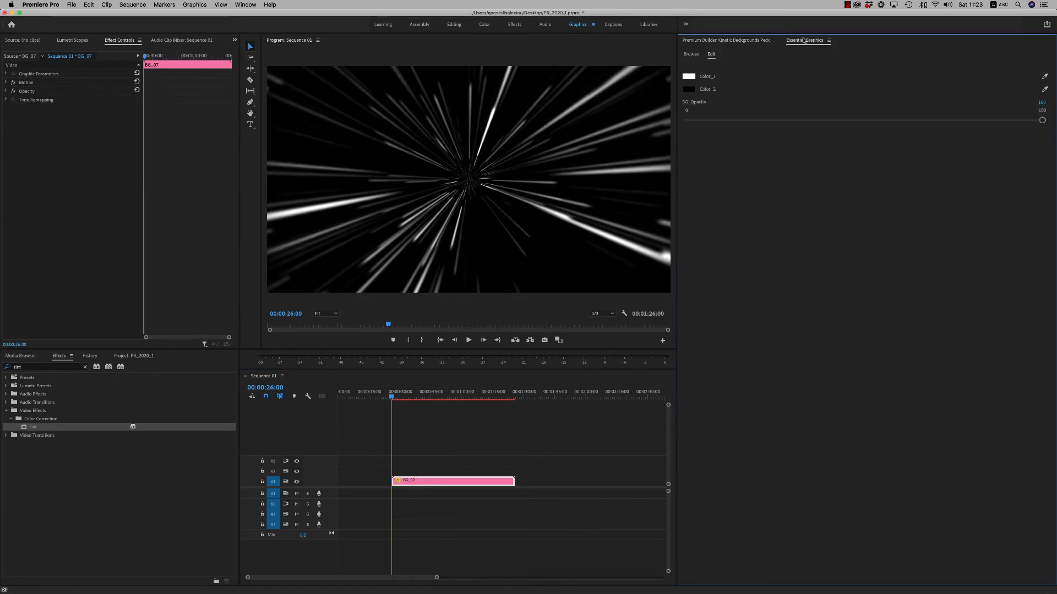
click(449, 483)
key(Delete)
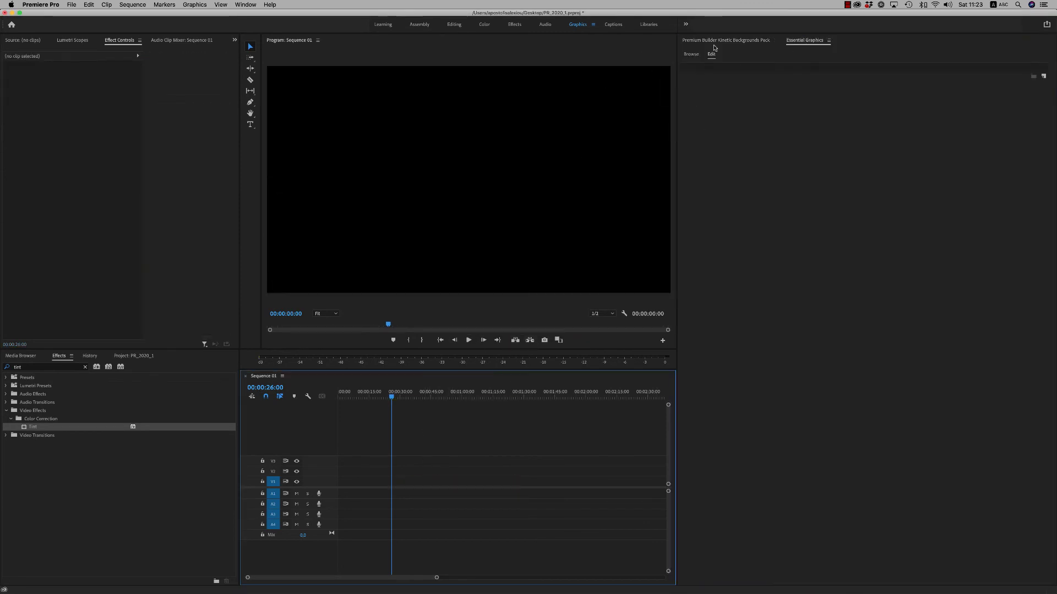
Insert the BG_23 template at the playhead and preview it at 37 seconds
click(716, 43)
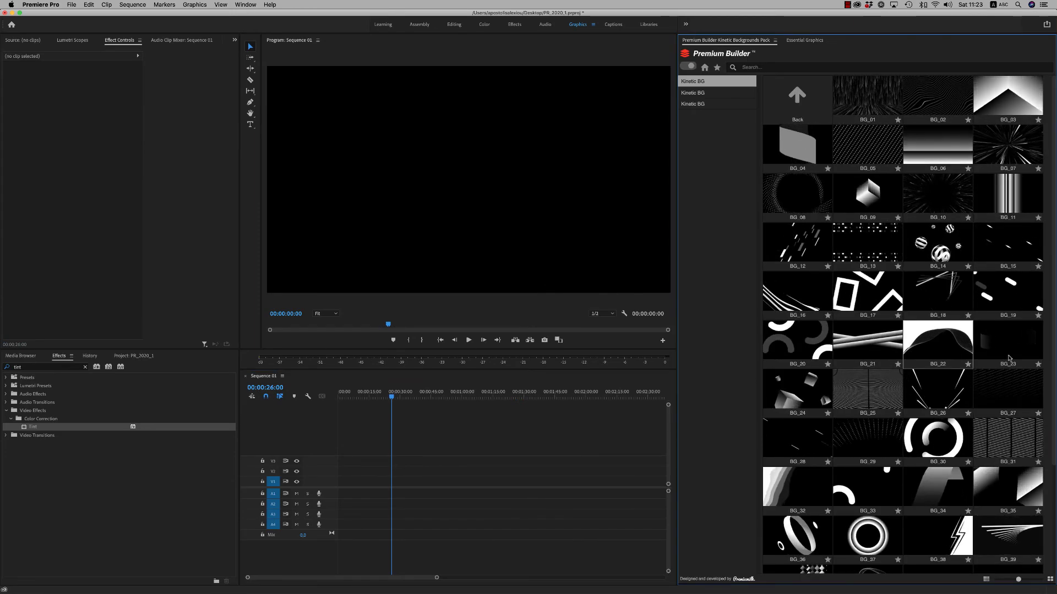
drag(1053, 331, 1052, 380)
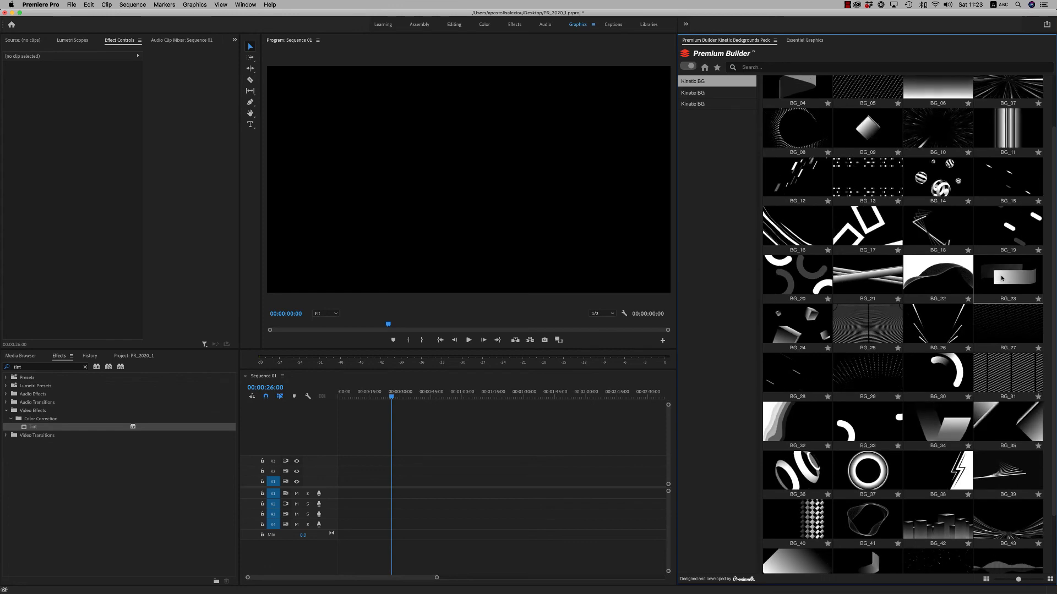
click(1002, 278)
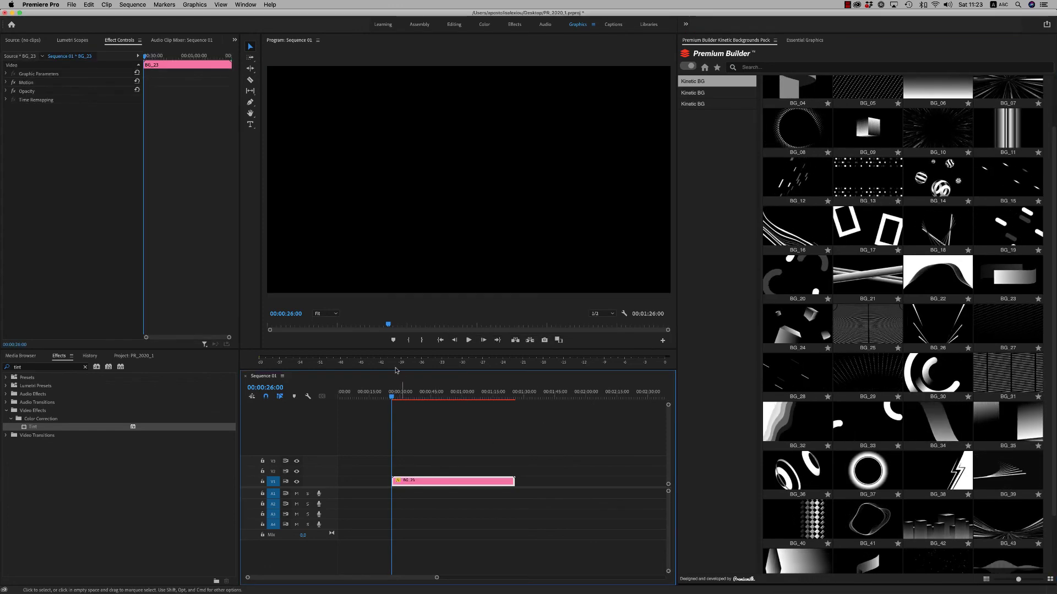
drag(409, 393, 415, 393)
Set BG_23's Color_1 to bright red, Color_2 to black and Color_3 to blue
click(804, 40)
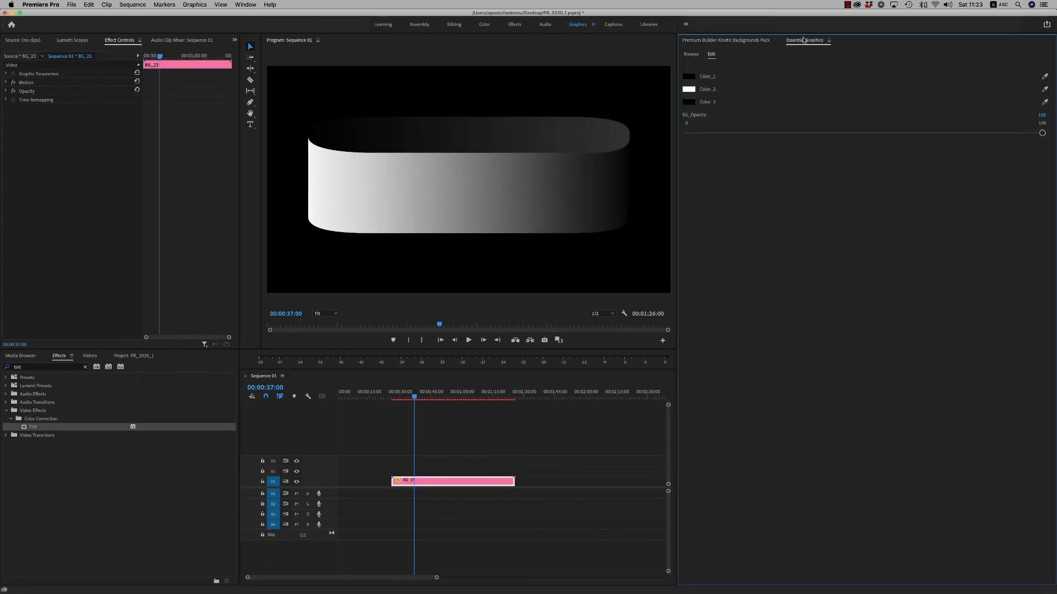
click(688, 77)
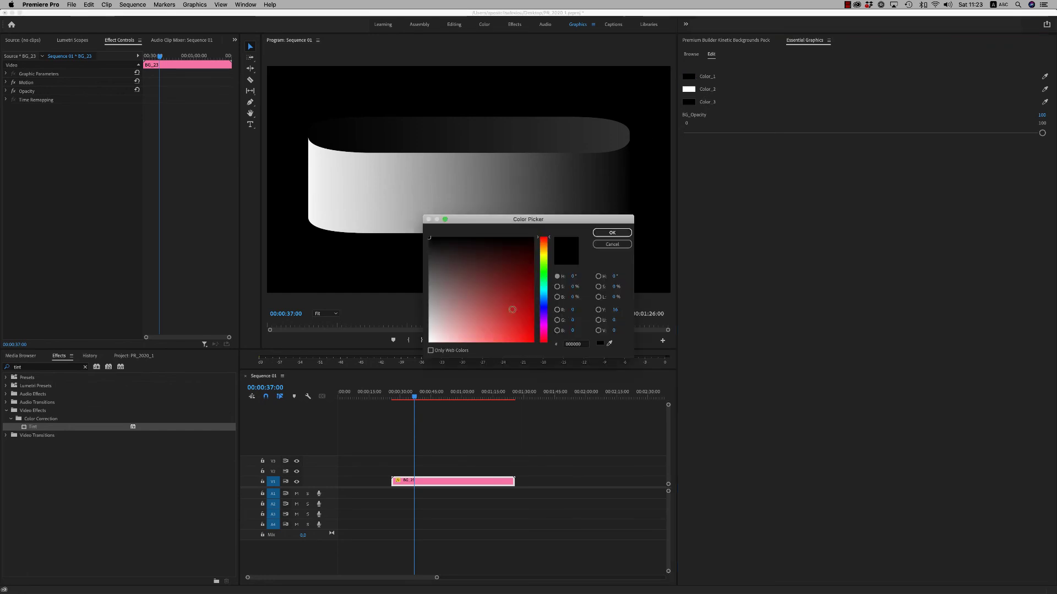
drag(514, 318, 538, 335)
click(608, 233)
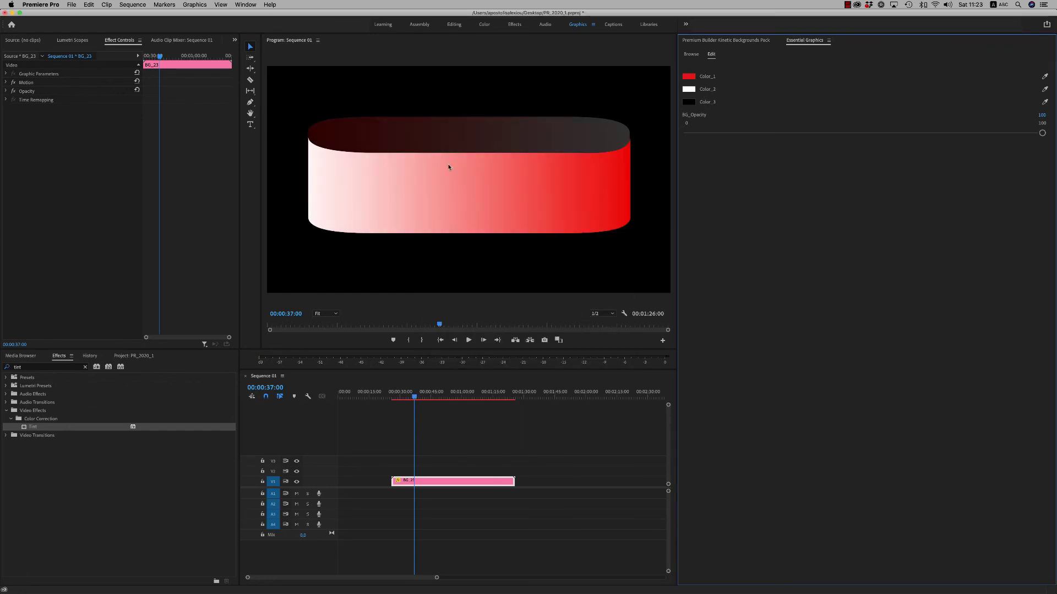
click(688, 89)
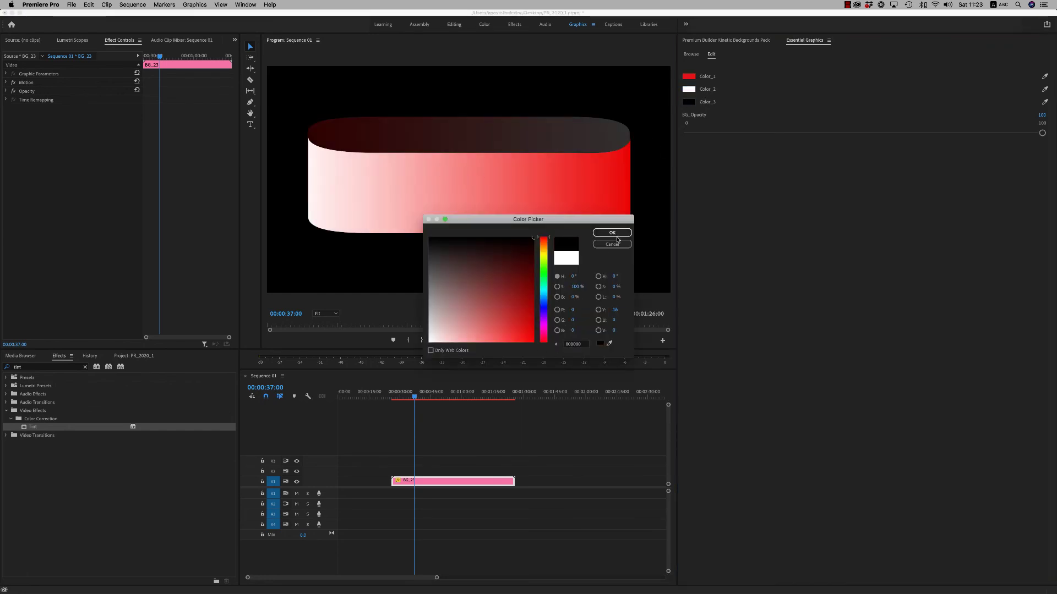
click(617, 236)
click(688, 102)
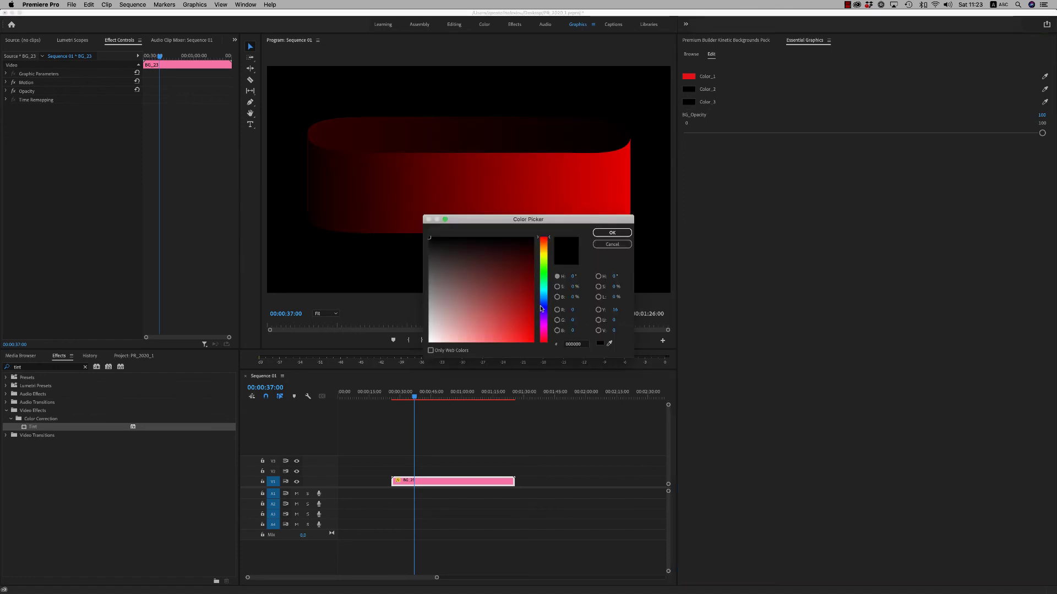
click(542, 302)
drag(525, 309, 544, 319)
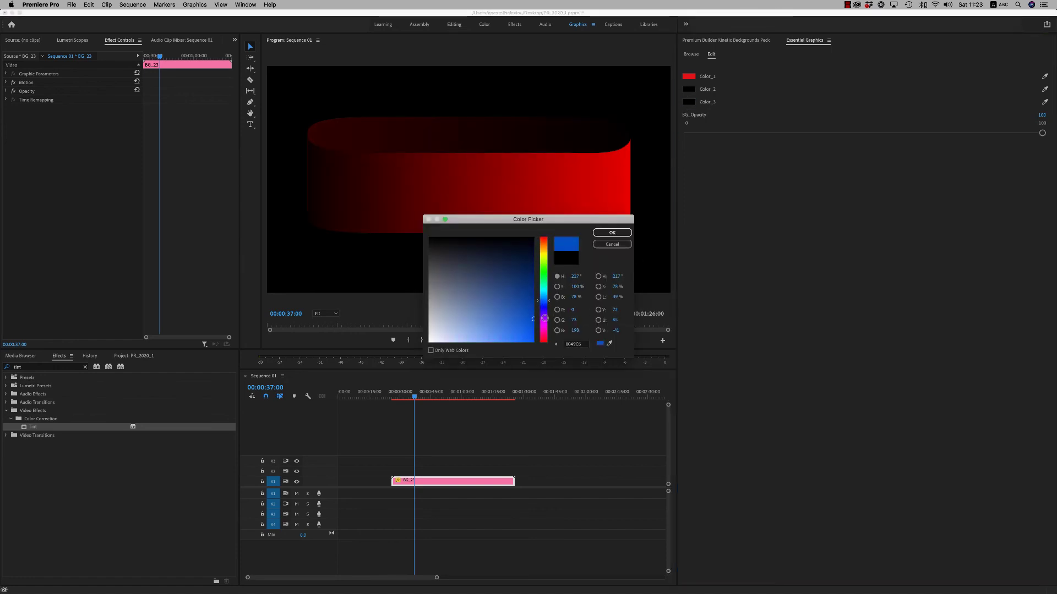
click(614, 233)
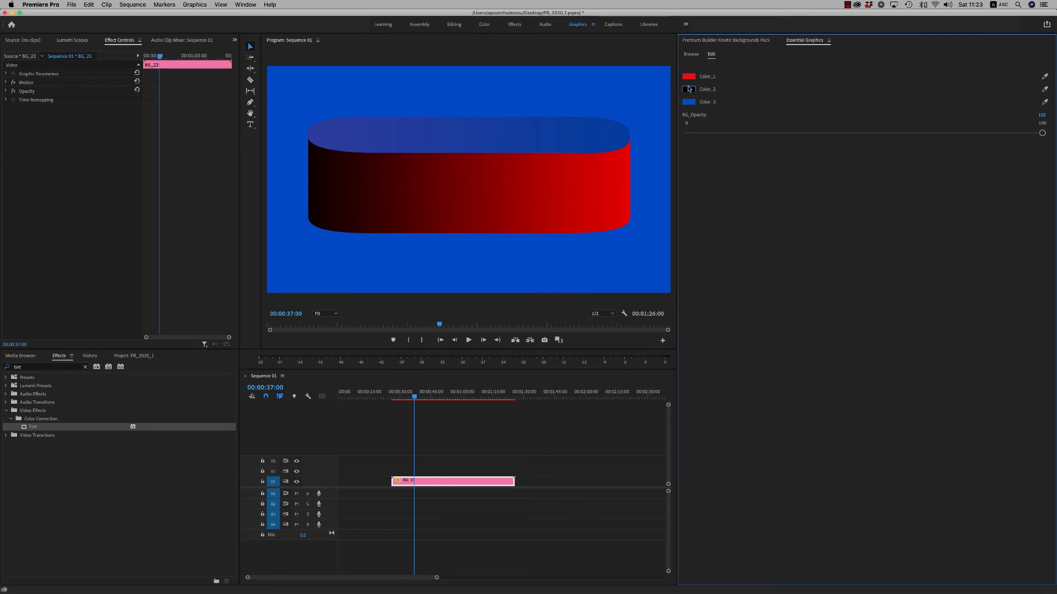
Change Color_2 to a medium blue and play back the recoloured BG_23 from 40 seconds
click(691, 93)
click(544, 303)
drag(520, 303, 548, 302)
click(613, 232)
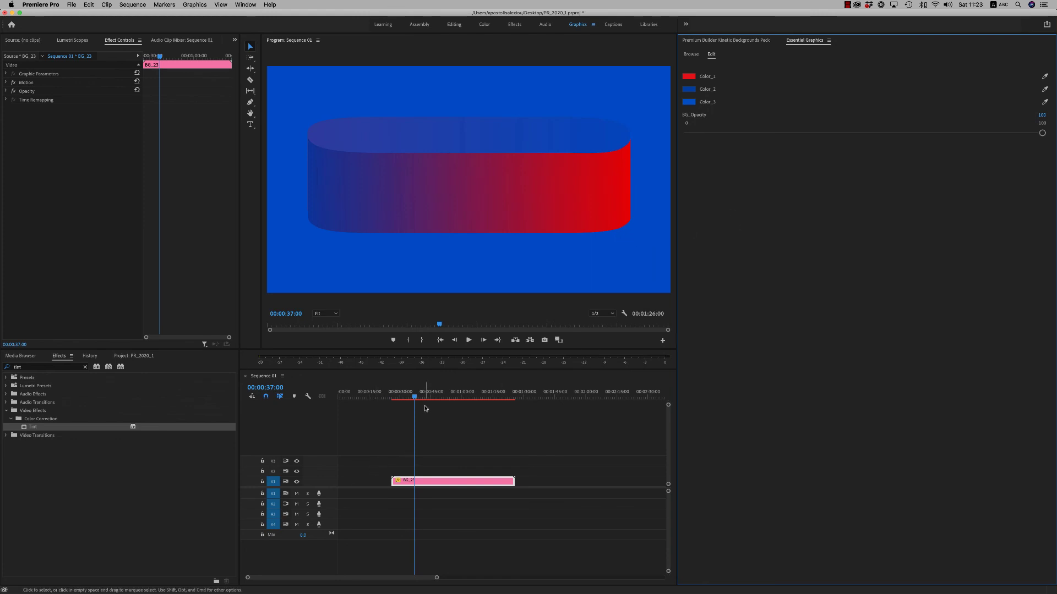
click(420, 398)
key(space)
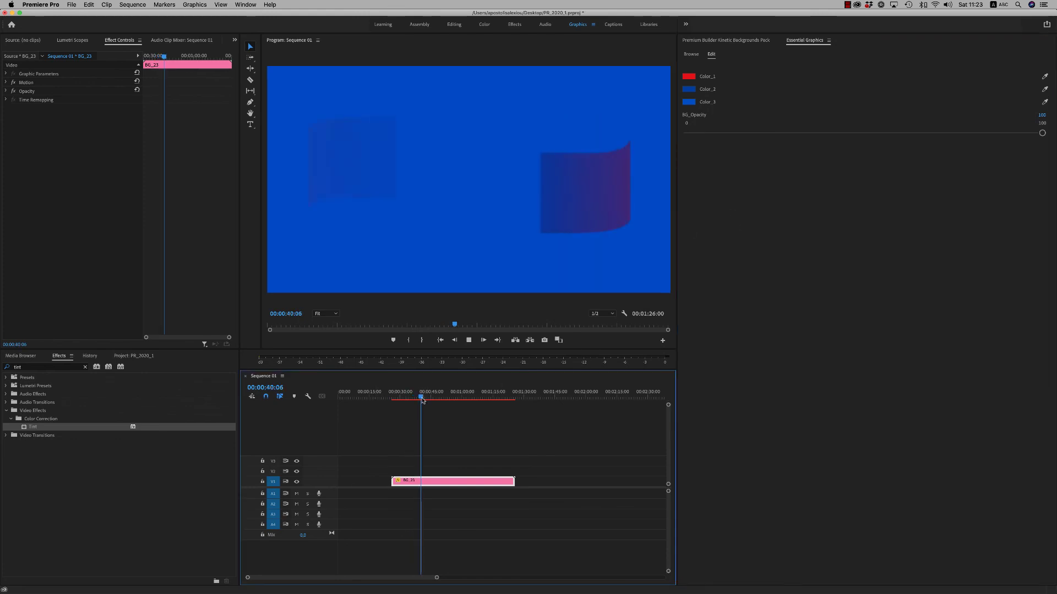
key(space)
mouse_move(1042, 134)
mouse_down()
mouse_move(687, 133)
mouse_move(1043, 133)
mouse_up()
click(725, 41)
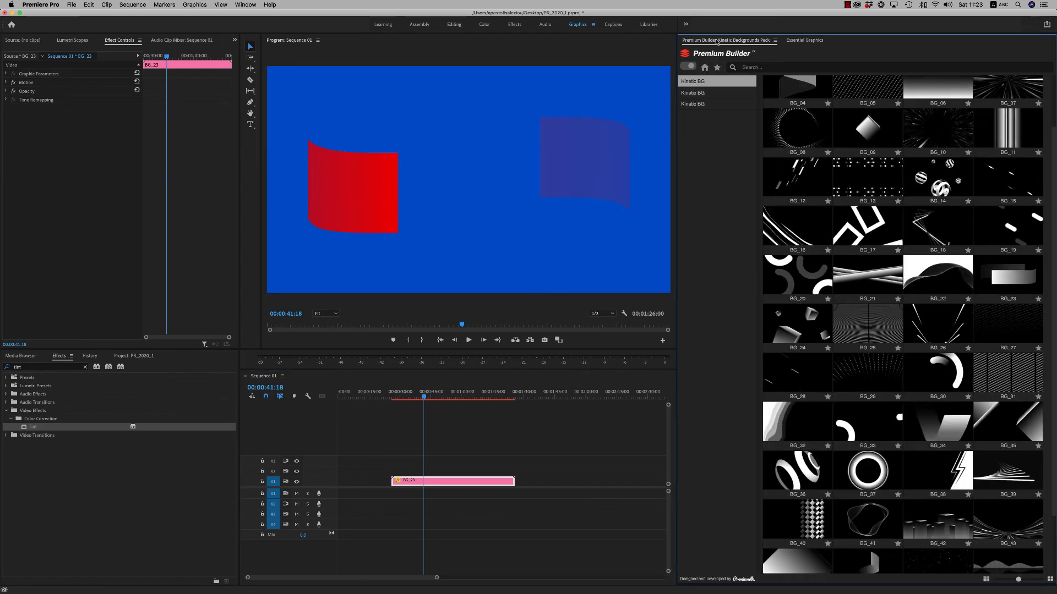
click(538, 395)
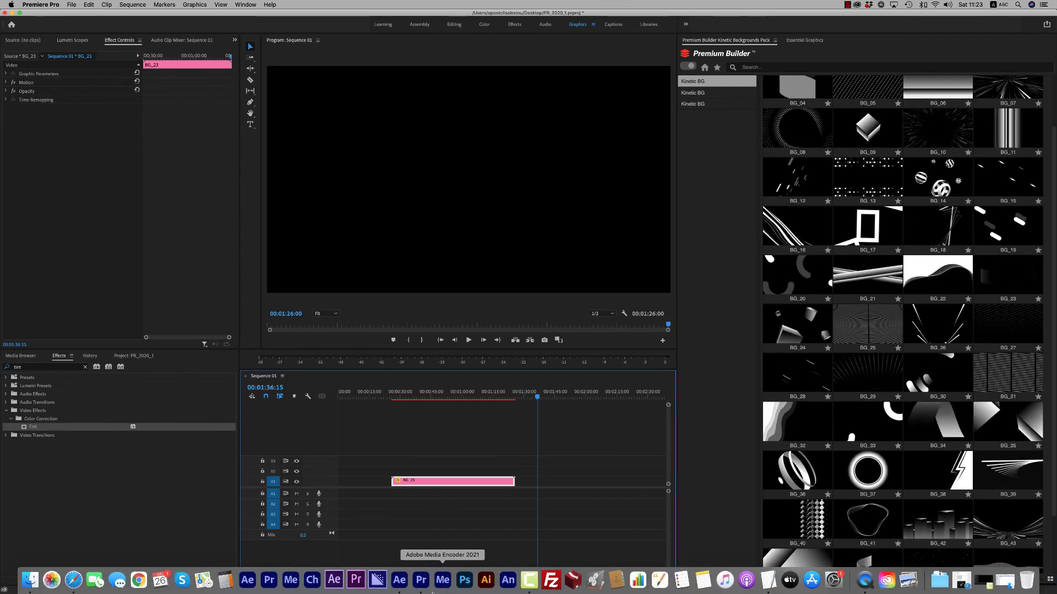
In After Effects, deselect BG_149 and browse the Kinetic BG 03 thumbnails BG_103–BG_120 beside Comp 1
click(448, 578)
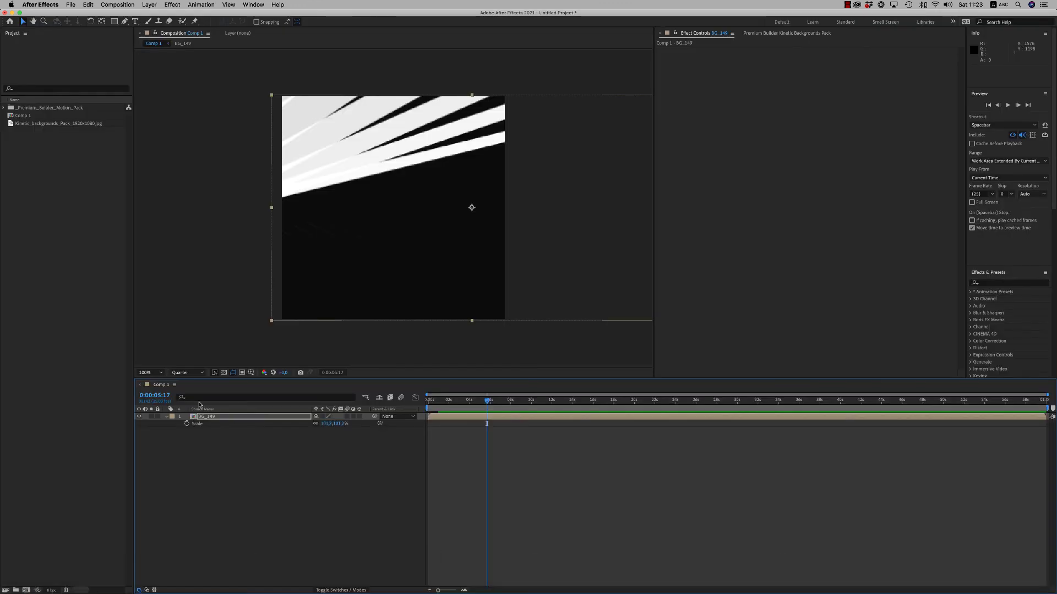
click(310, 478)
click(786, 33)
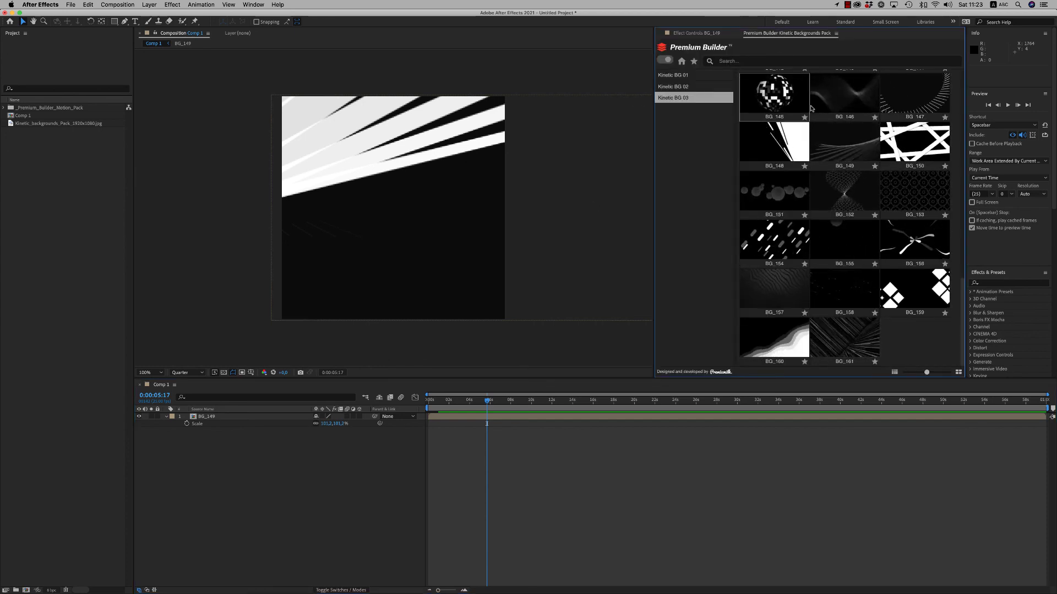
scroll(961, 306, up, 3)
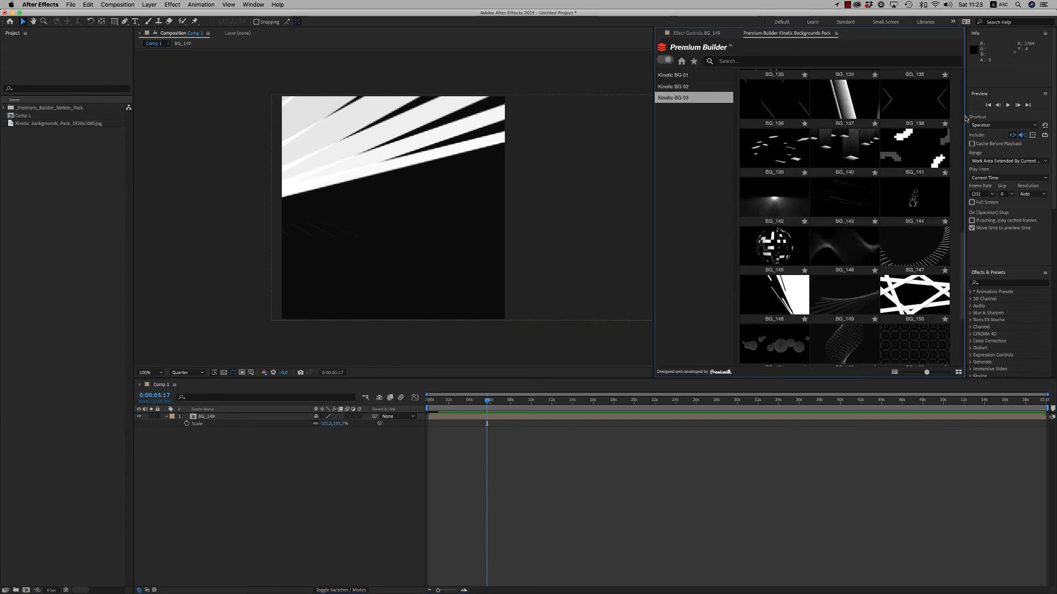
scroll(963, 94, up, 10)
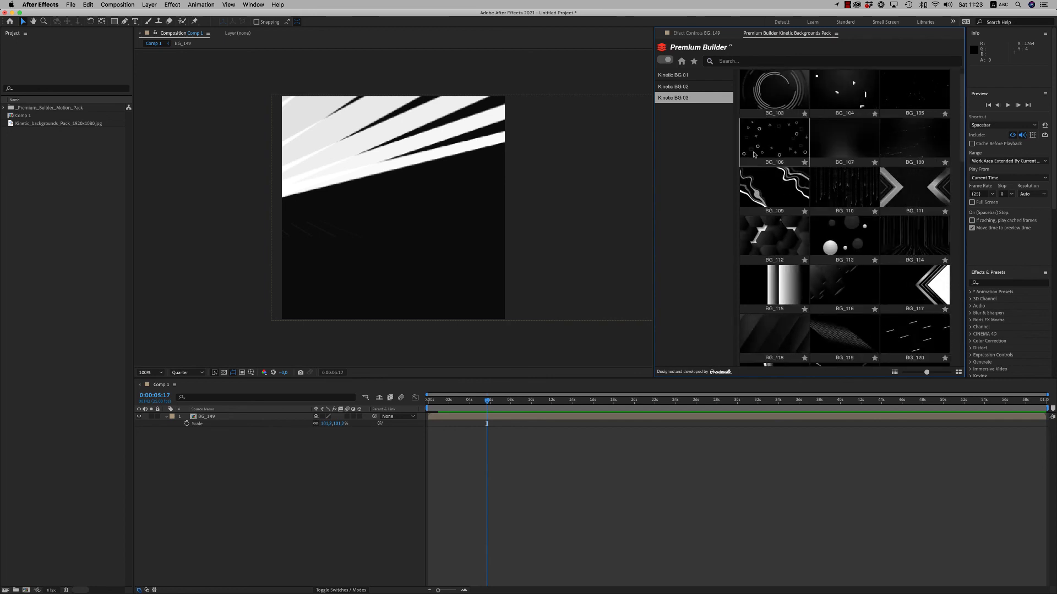